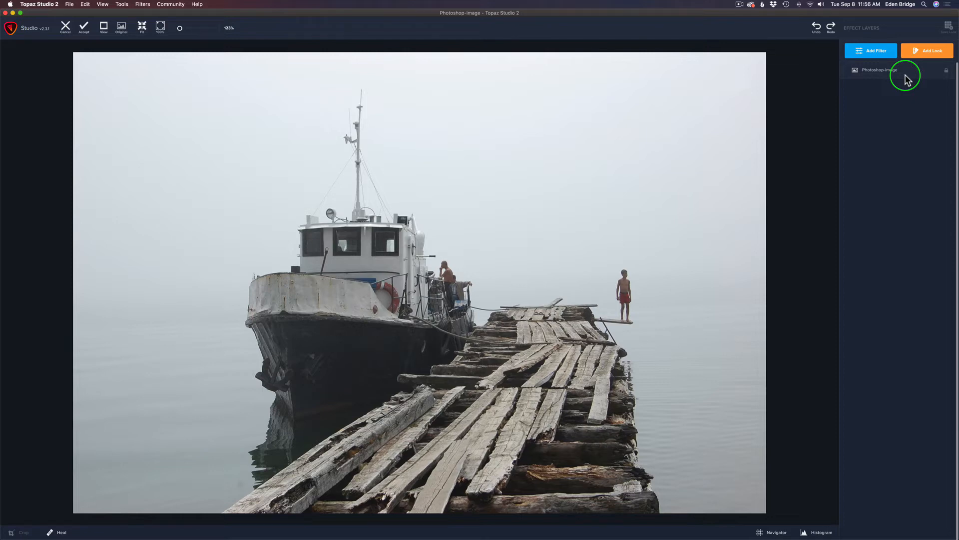
# - Add an AI Clear filter to the photo and a Texture filter above it
pyautogui.click(877, 52)
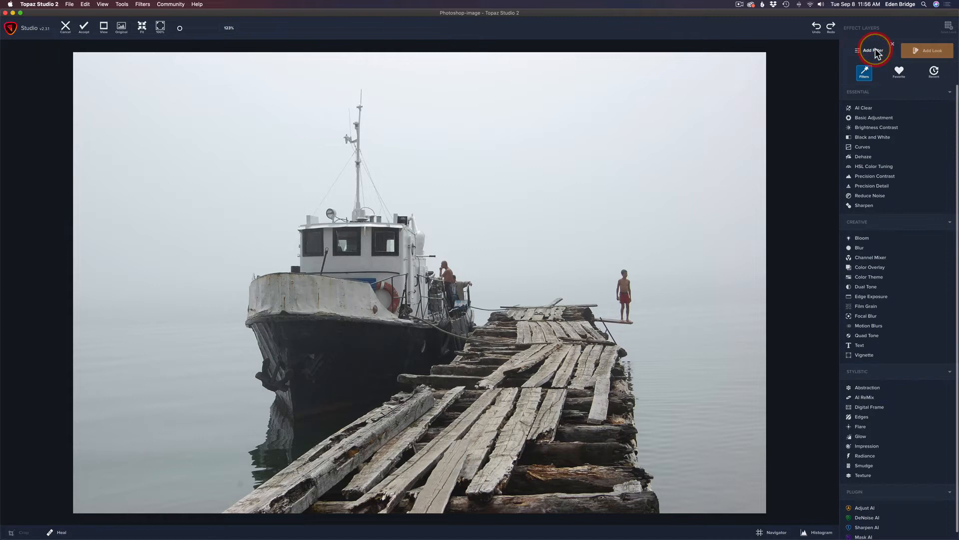
pyautogui.click(872, 108)
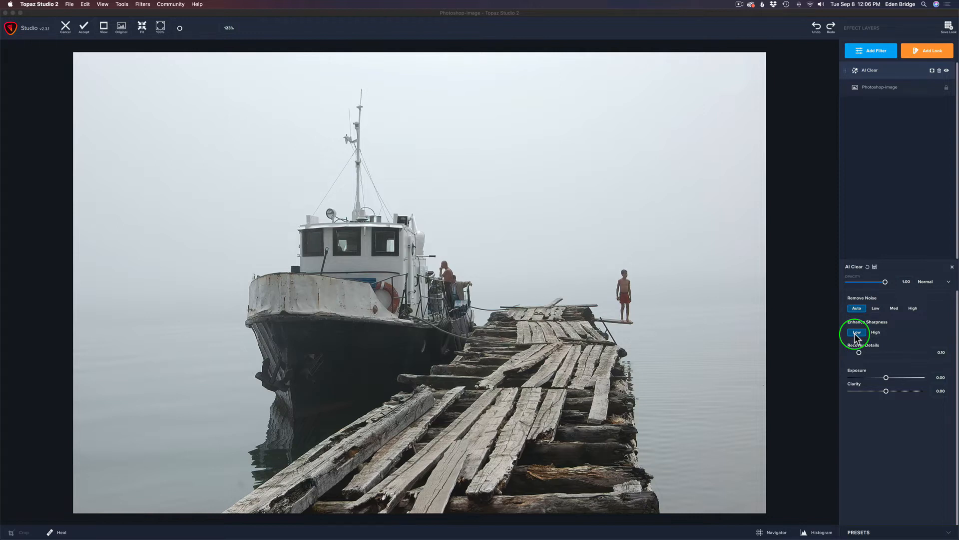
pyautogui.click(880, 50)
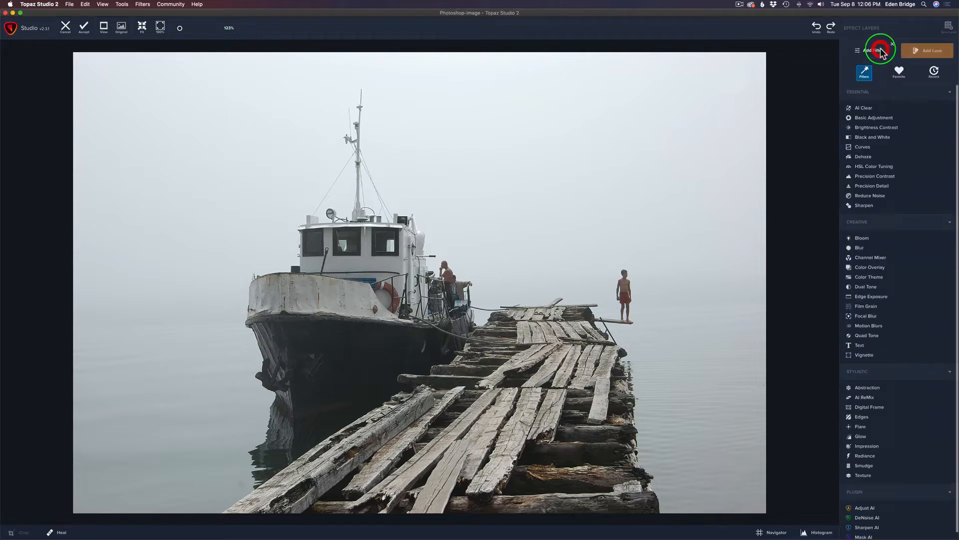
pyautogui.click(872, 478)
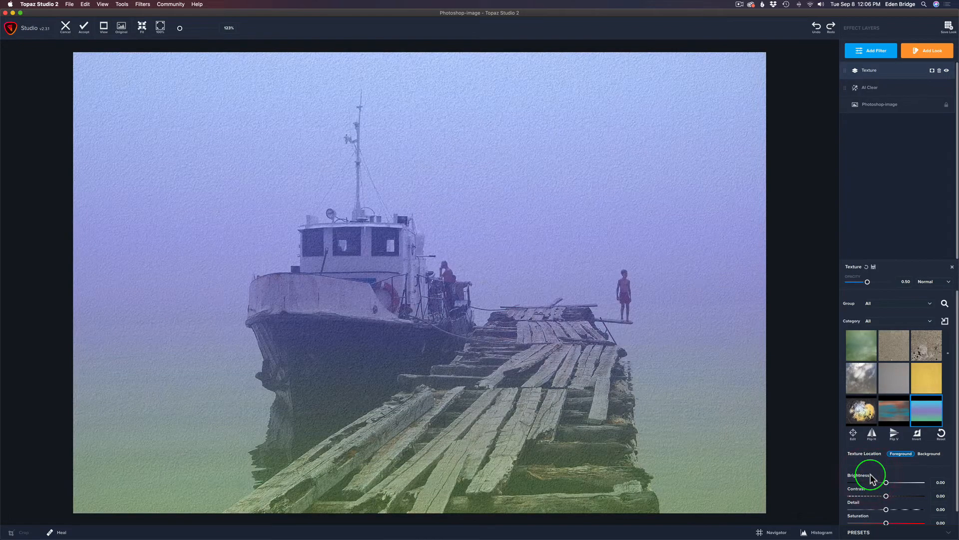
# - Search the textures for "Desert" and apply the golden-brown one to the image
pyautogui.click(944, 304)
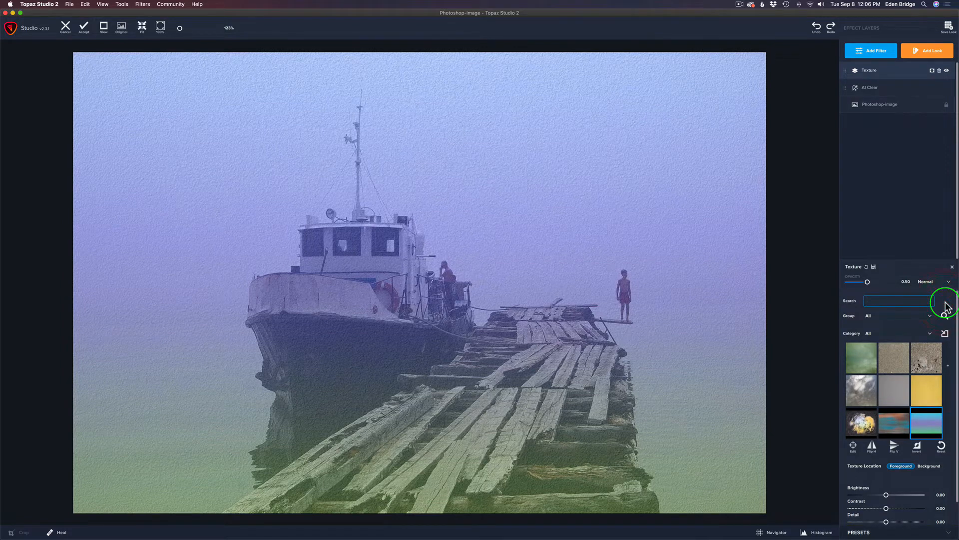
pyautogui.write('De')
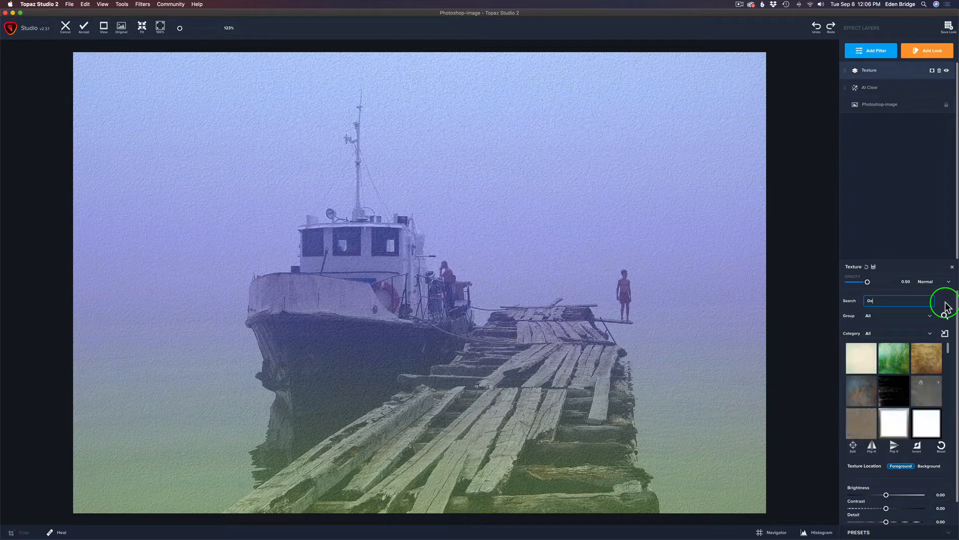
pyautogui.write('sert')
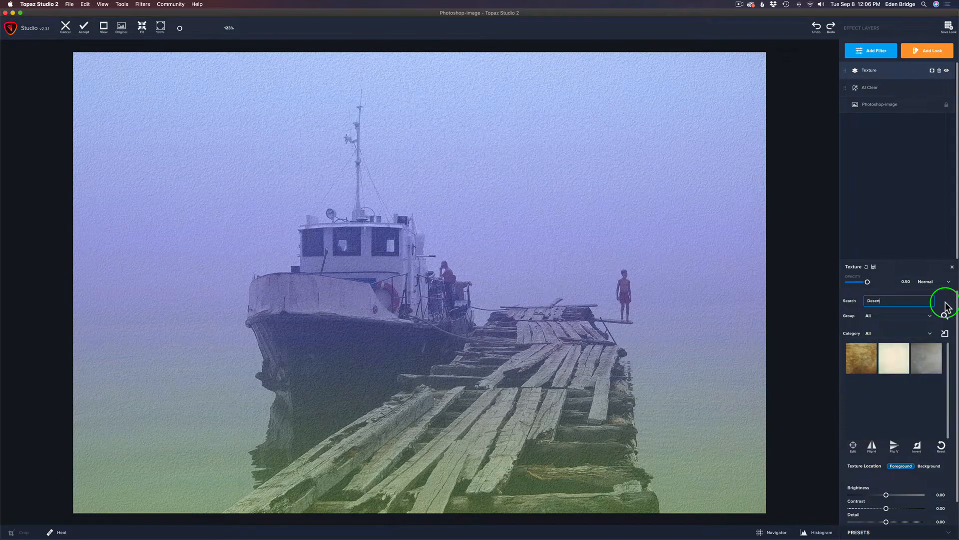
pyautogui.click(861, 359)
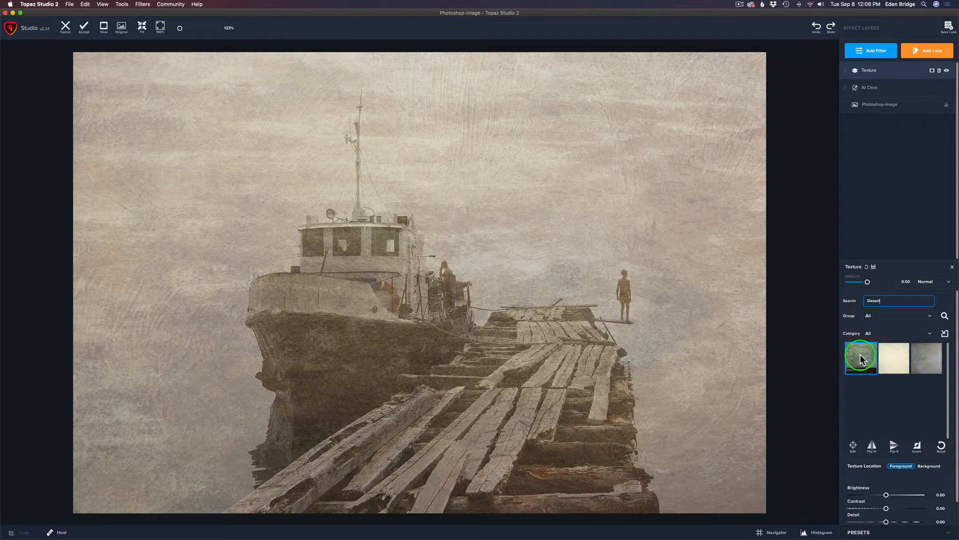
# - Set the Texture layer's blend mode to Multiply and its opacity to 0.73
pyautogui.click(949, 282)
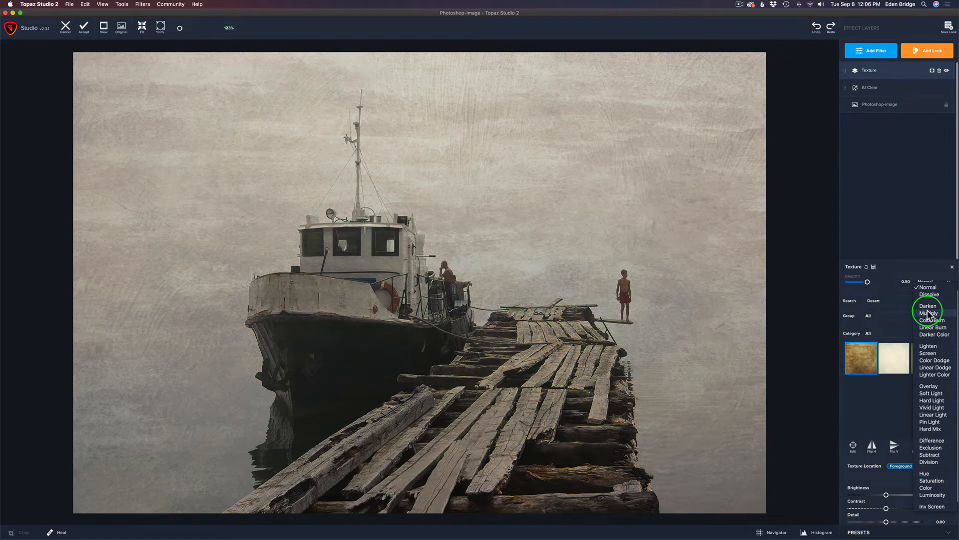
pyautogui.click(928, 313)
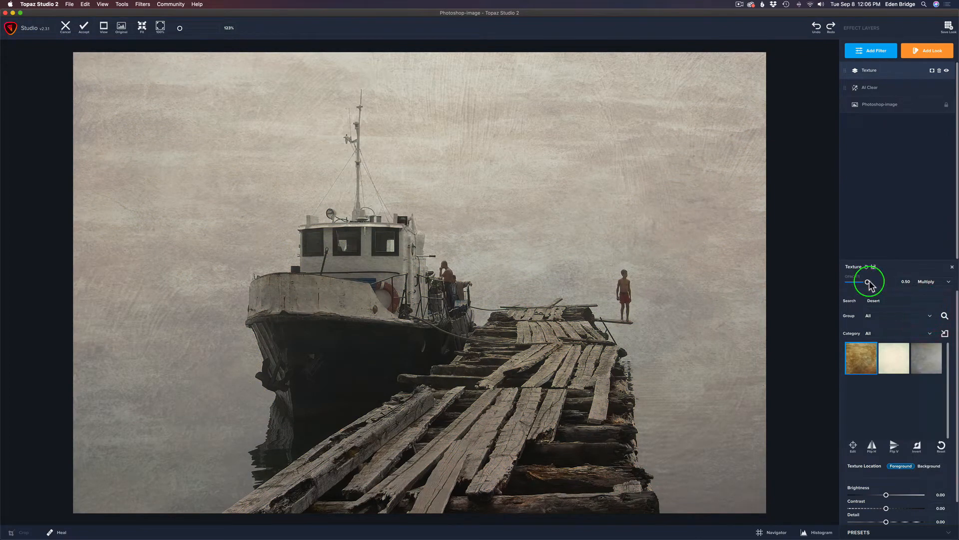
pyautogui.moveTo(869, 283); pyautogui.dragTo(878, 285)
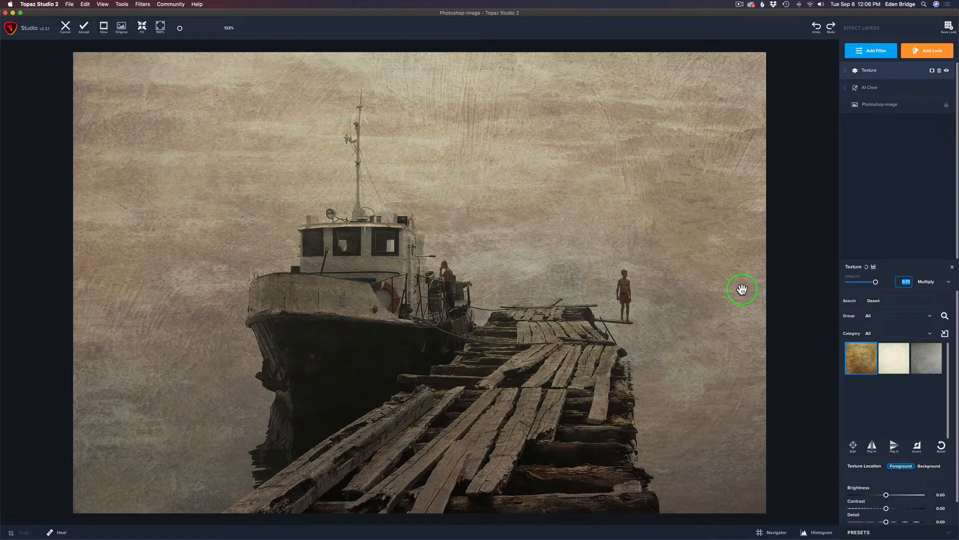
# - Set the texture's saturation to 0.25 and lower its detail to soften the texture
pyautogui.moveTo(957, 352); pyautogui.dragTo(952, 423)
pyautogui.moveTo(893, 496)
pyautogui.mouseDown()
pyautogui.moveTo(884, 494)
pyautogui.moveTo(895, 494)
pyautogui.mouseUp()
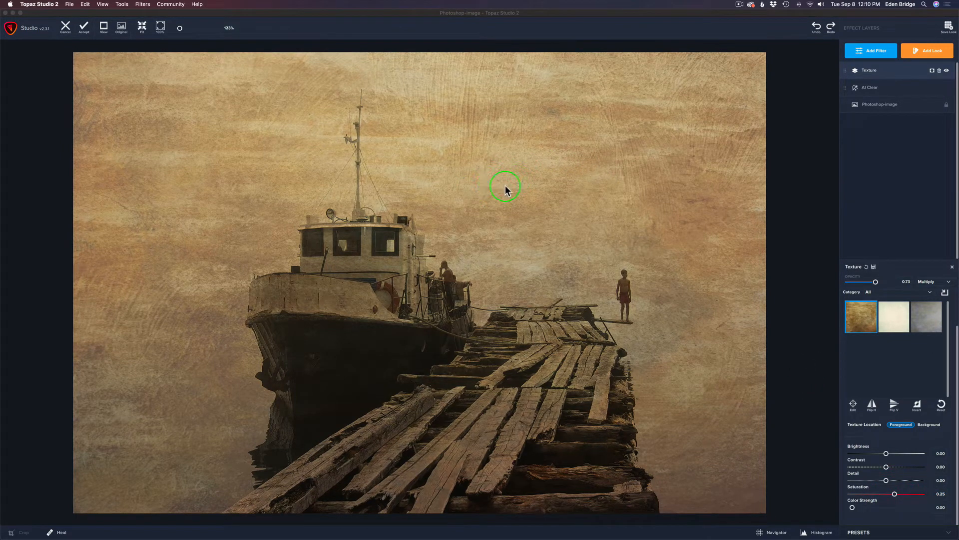
pyautogui.moveTo(886, 480); pyautogui.dragTo(875, 481)
# - Compare the image with the Texture layer hidden and shown again
pyautogui.click(947, 71)
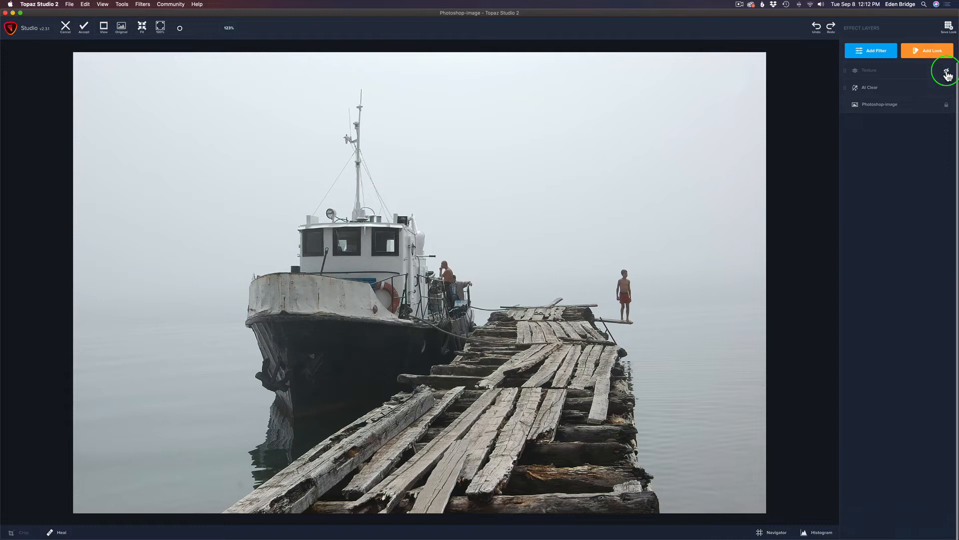
pyautogui.click(947, 72)
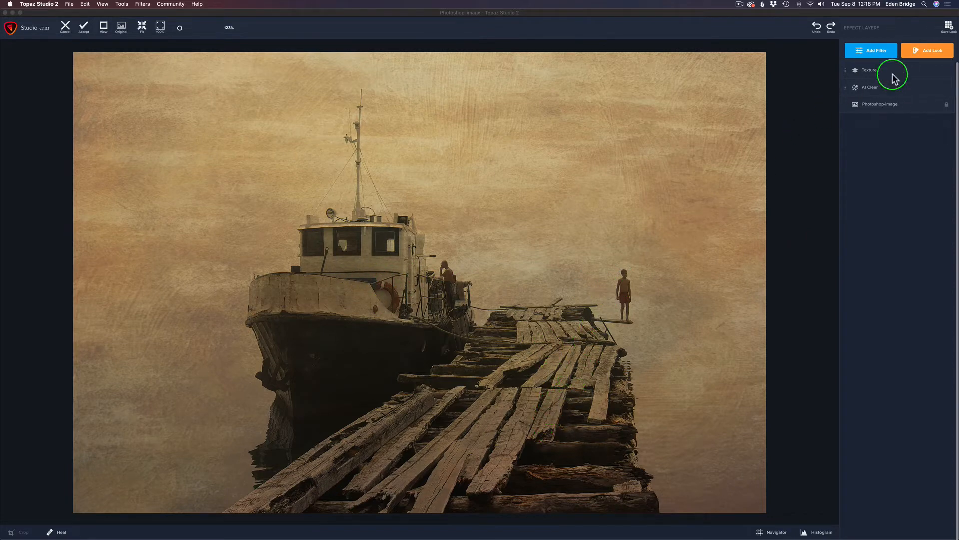
# - Add a Precision Detail filter with overall small detail at 0.12 and overall medium detail at 0.52
pyautogui.click(873, 49)
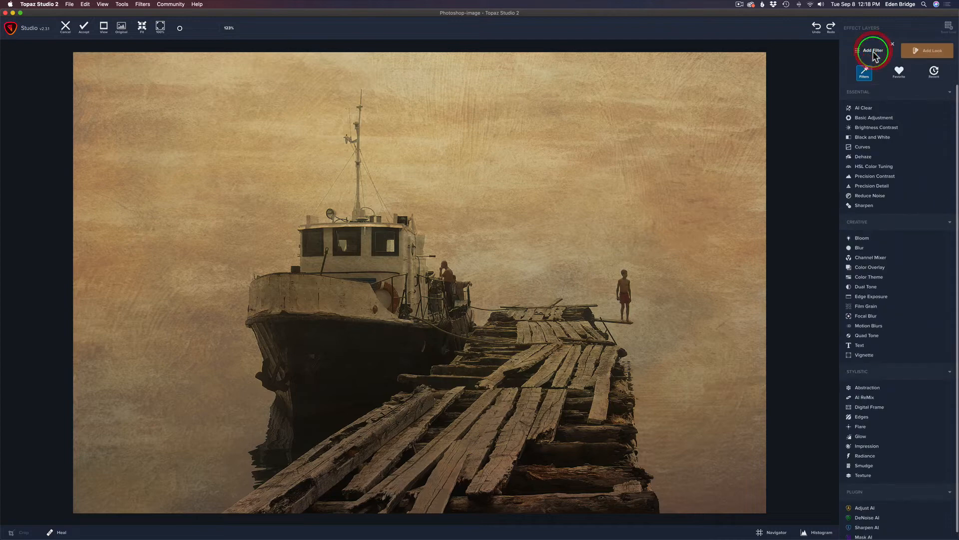
pyautogui.click(885, 186)
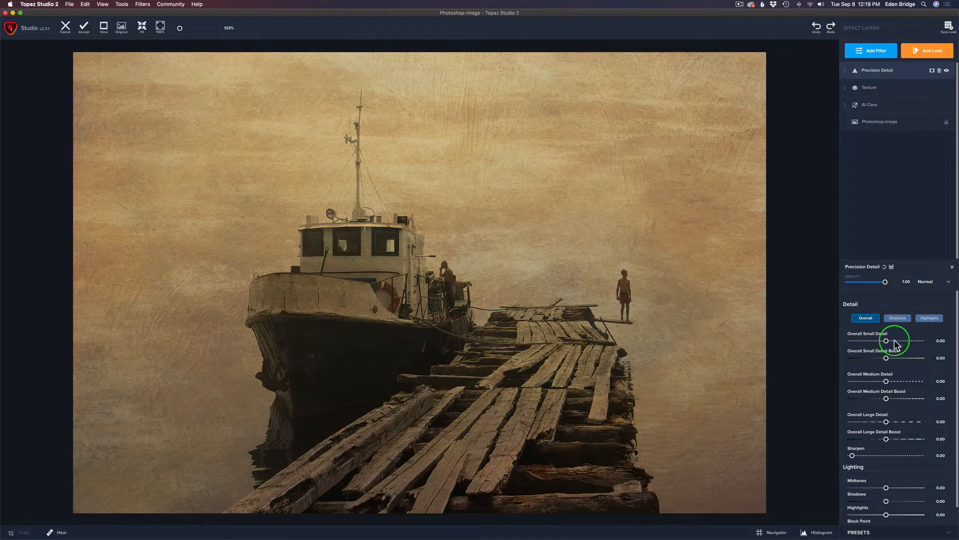
pyautogui.moveTo(895, 340); pyautogui.dragTo(891, 341)
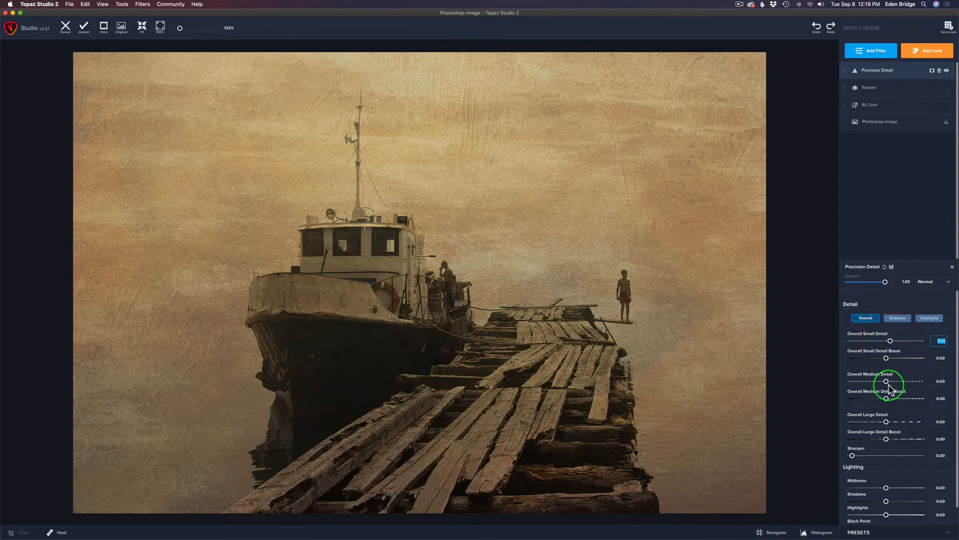
pyautogui.moveTo(887, 383); pyautogui.dragTo(904, 379)
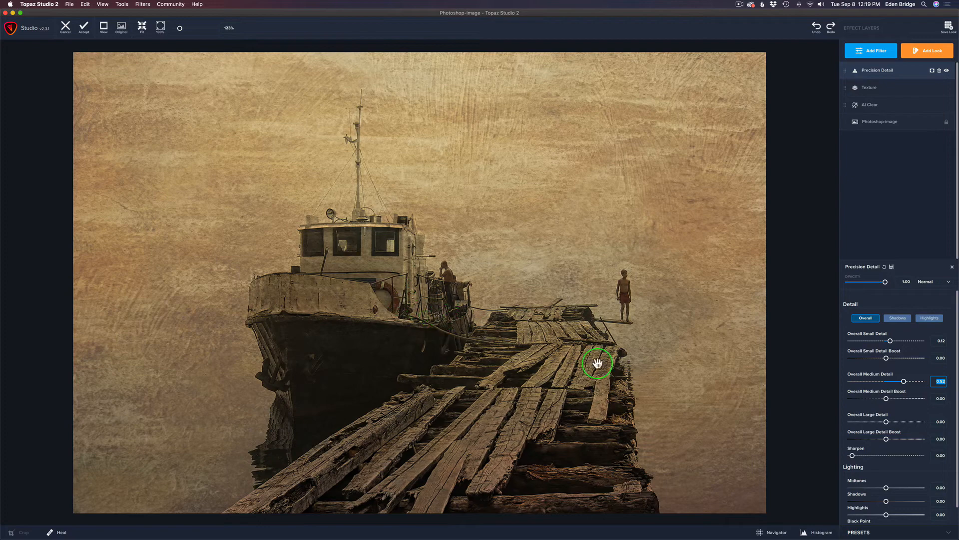
# - Set the Precision Detail lighting to midtones 0.45 and shadows -0.26
pyautogui.scroll(-3, 889, 435)
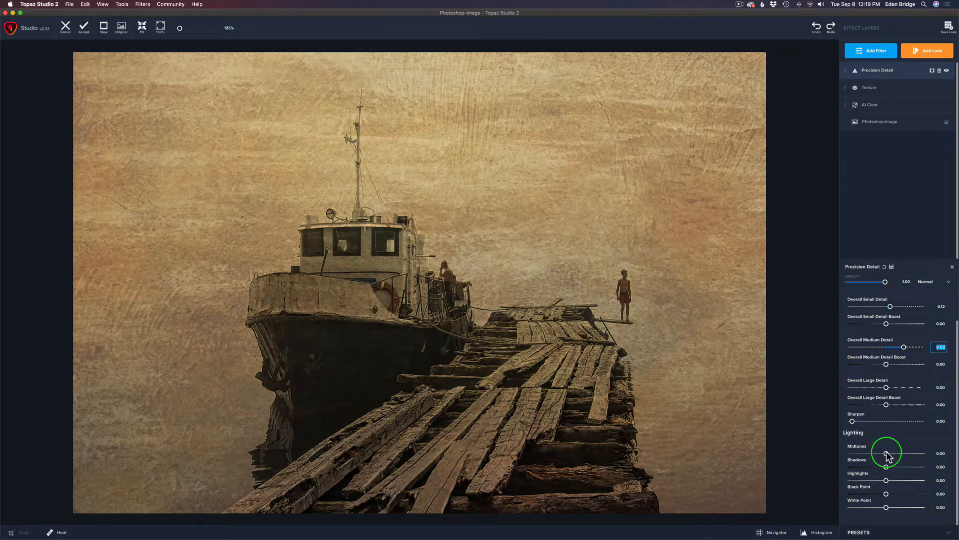
pyautogui.moveTo(887, 454); pyautogui.dragTo(902, 455)
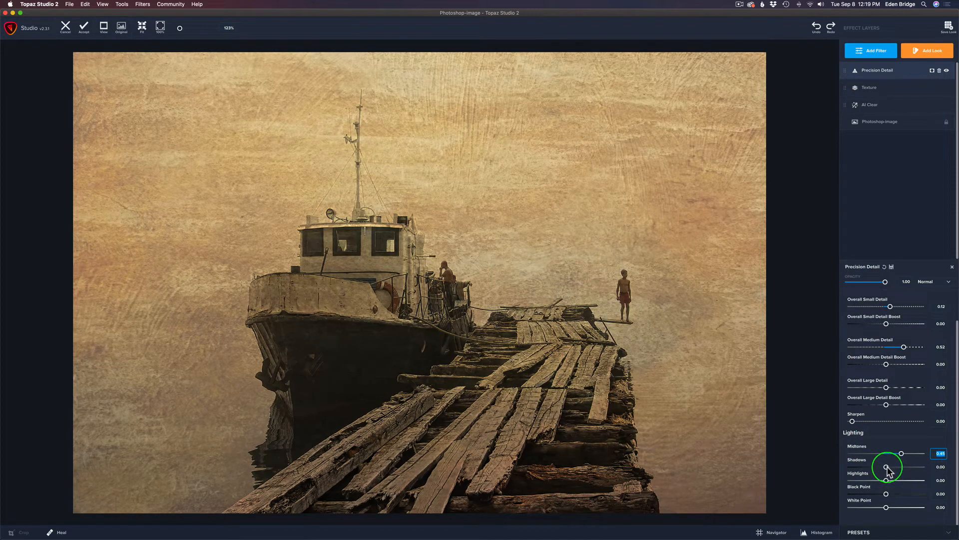
pyautogui.moveTo(887, 468); pyautogui.dragTo(879, 471)
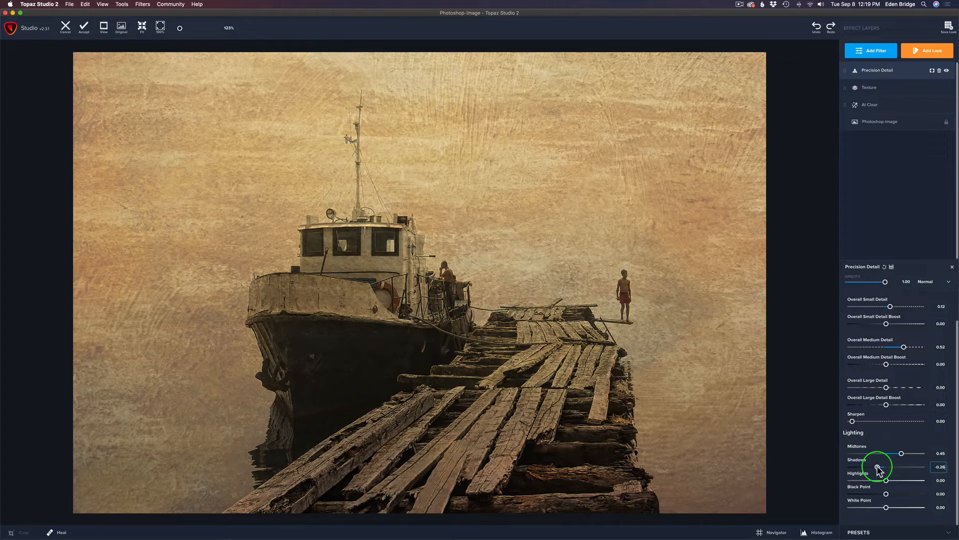
pyautogui.moveTo(878, 466); pyautogui.dragTo(877, 466)
pyautogui.click(867, 446)
# - Add a mask to the Precision Detail layer and invert it to black
pyautogui.click(932, 72)
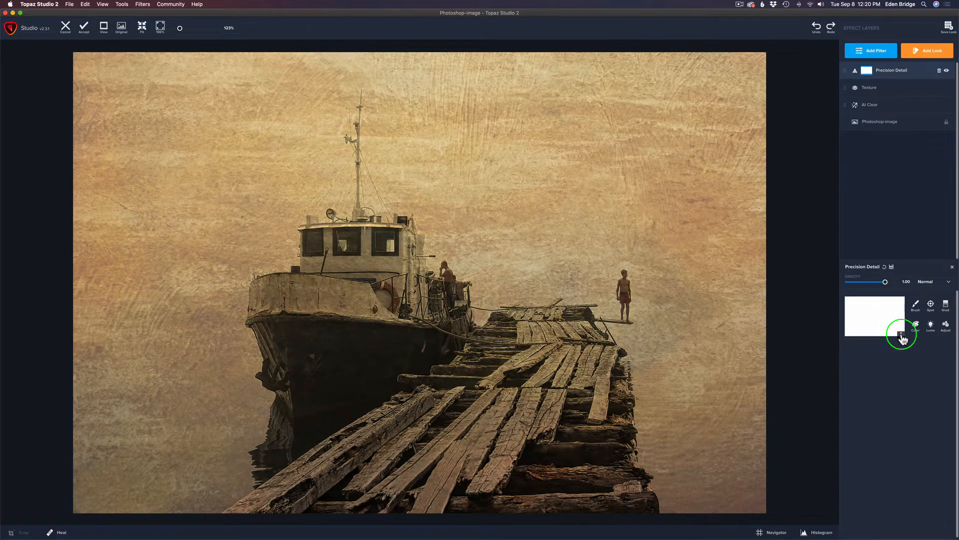
pyautogui.click(901, 335)
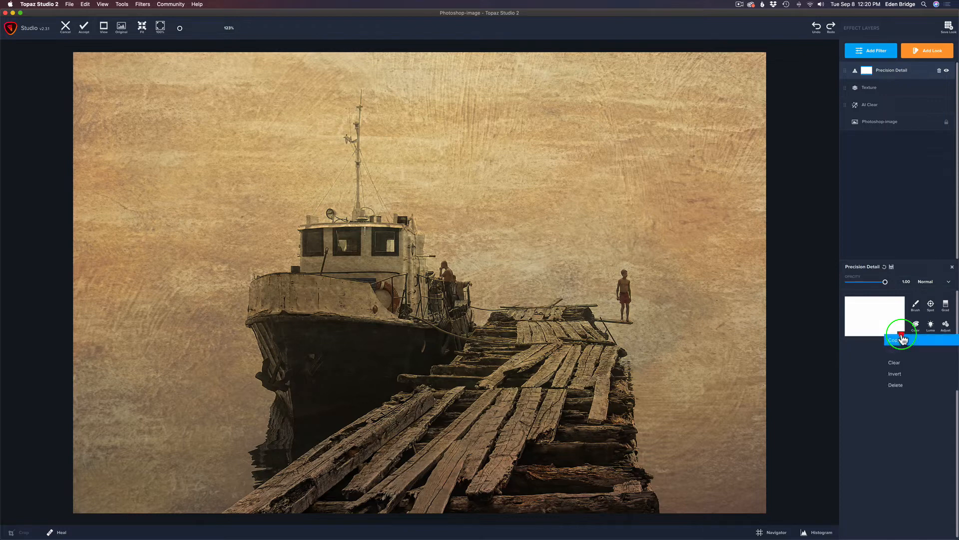
pyautogui.click(897, 374)
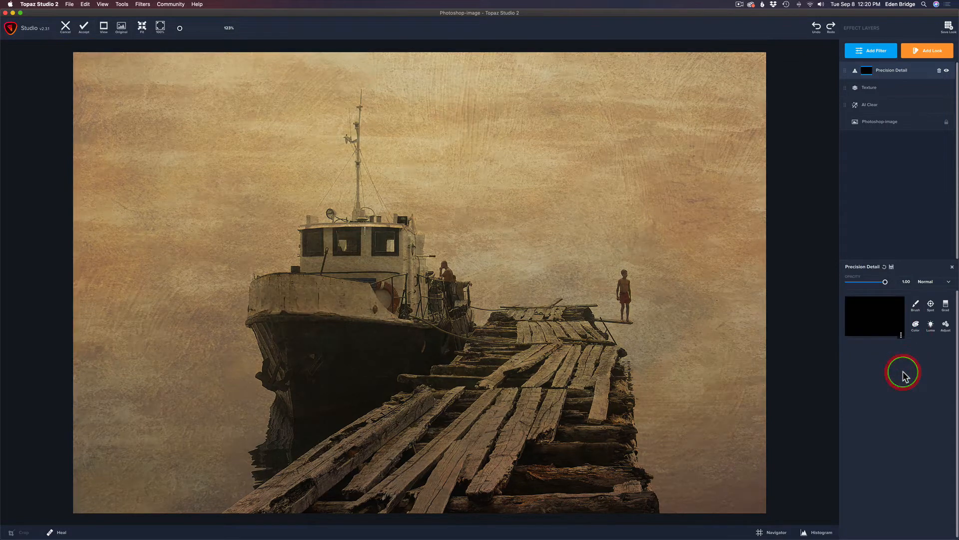
# - Paint the mask over the boat and the wooden pier with an edge-aware white brush at transparency 1.00
pyautogui.click(917, 307)
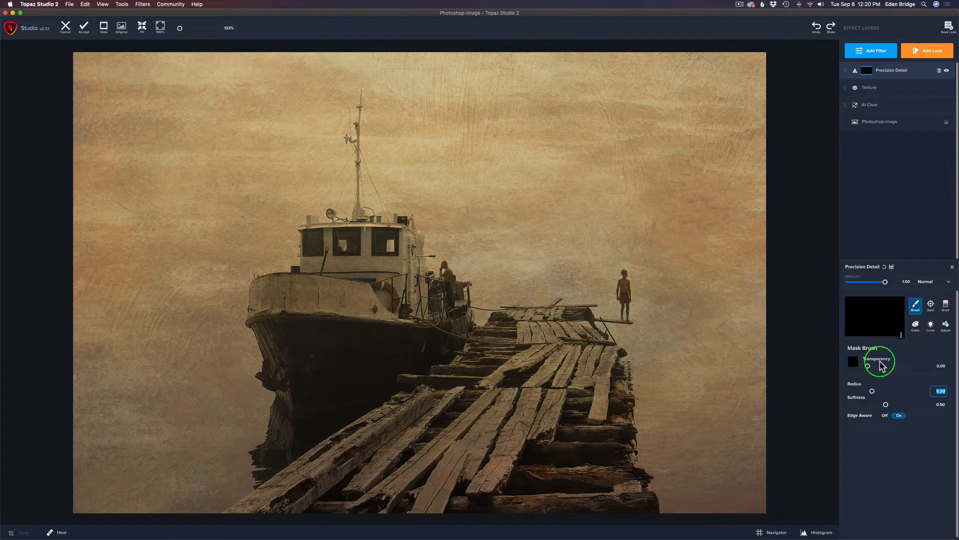
pyautogui.moveTo(869, 368); pyautogui.dragTo(928, 368)
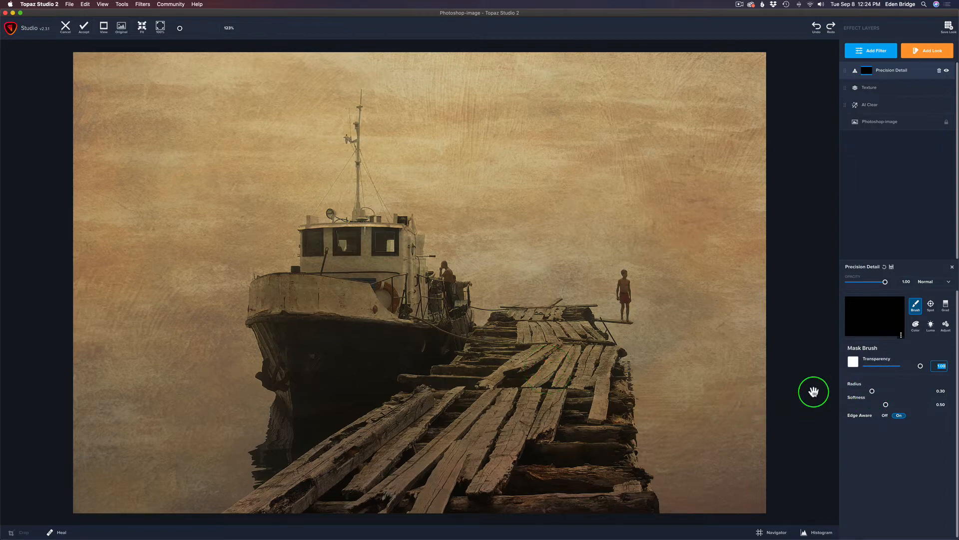
pyautogui.click(814, 391)
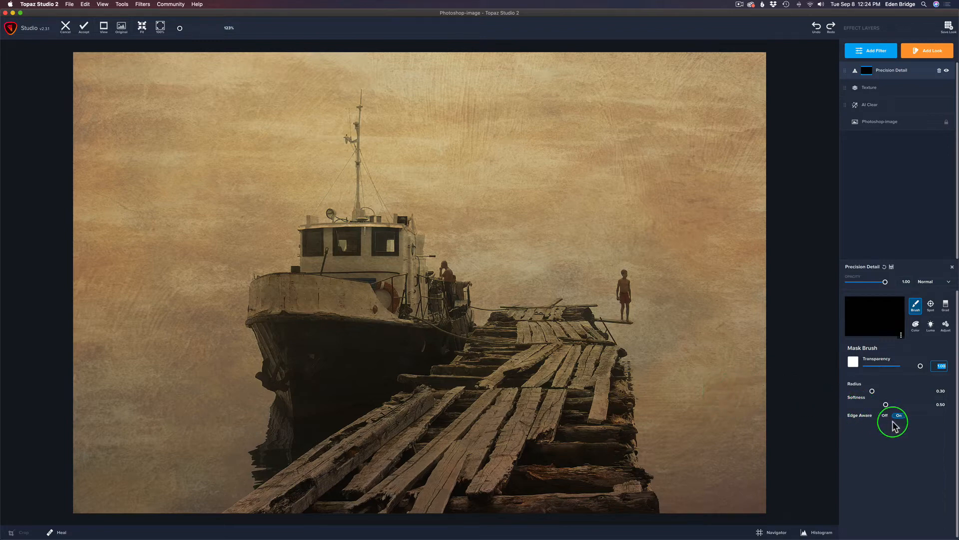
pyautogui.moveTo(361, 251)
pyautogui.mouseDown()
pyautogui.moveTo(330, 249)
pyautogui.moveTo(408, 257)
pyautogui.moveTo(260, 303)
pyautogui.moveTo(412, 307)
pyautogui.moveTo(451, 288)
pyautogui.moveTo(455, 320)
pyautogui.moveTo(378, 334)
pyautogui.moveTo(299, 329)
pyautogui.moveTo(286, 359)
pyautogui.moveTo(281, 338)
pyautogui.moveTo(284, 427)
pyautogui.moveTo(273, 456)
pyautogui.moveTo(333, 392)
pyautogui.moveTo(331, 356)
pyautogui.moveTo(352, 387)
pyautogui.moveTo(434, 363)
pyautogui.moveTo(255, 501)
pyautogui.moveTo(547, 516)
pyautogui.moveTo(638, 508)
pyautogui.moveTo(578, 320)
pyautogui.moveTo(520, 316)
pyautogui.moveTo(497, 328)
pyautogui.moveTo(457, 372)
pyautogui.moveTo(338, 462)
pyautogui.moveTo(348, 469)
pyautogui.moveTo(447, 411)
pyautogui.moveTo(408, 457)
pyautogui.moveTo(443, 457)
pyautogui.moveTo(431, 487)
pyautogui.moveTo(505, 469)
pyautogui.moveTo(363, 487)
pyautogui.moveTo(600, 493)
pyautogui.moveTo(569, 463)
pyautogui.moveTo(585, 453)
pyautogui.moveTo(559, 338)
pyautogui.moveTo(502, 435)
pyautogui.moveTo(496, 377)
pyautogui.moveTo(496, 410)
pyautogui.moveTo(560, 387)
pyautogui.moveTo(474, 427)
pyautogui.moveTo(562, 398)
pyautogui.mouseUp()
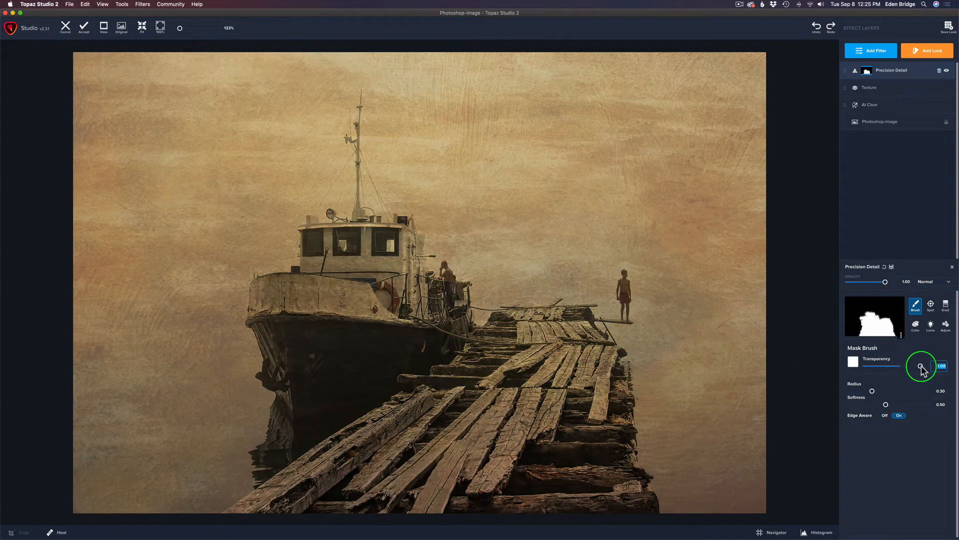
# - Set the mask brush transparency to 0.45 and paint over the wooden pier to reduce the effect there
pyautogui.moveTo(921, 367); pyautogui.dragTo(889, 367)
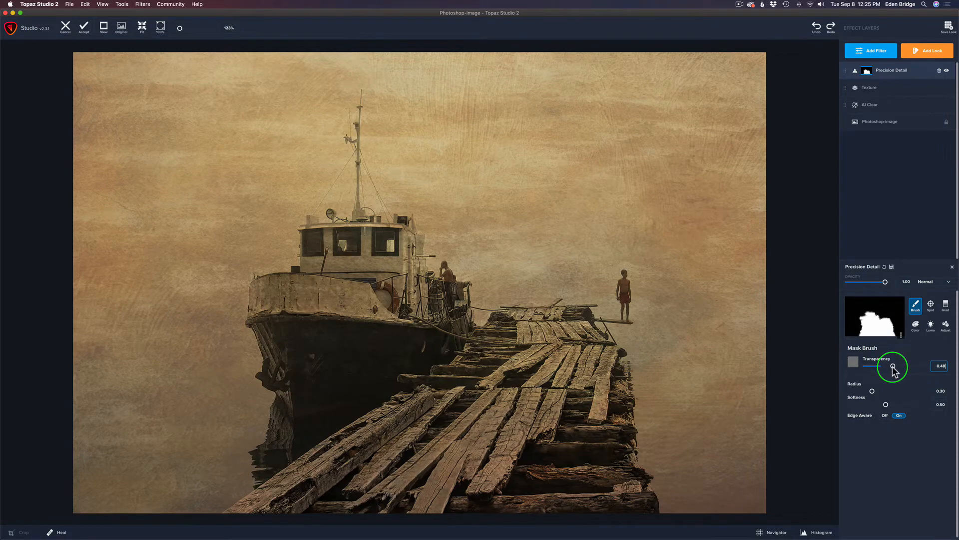
pyautogui.moveTo(893, 369); pyautogui.dragTo(891, 368)
pyautogui.moveTo(524, 326)
pyautogui.mouseDown()
pyautogui.moveTo(414, 414)
pyautogui.moveTo(242, 515)
pyautogui.moveTo(631, 511)
pyautogui.moveTo(604, 389)
pyautogui.moveTo(570, 318)
pyautogui.moveTo(538, 320)
pyautogui.moveTo(529, 343)
pyautogui.moveTo(434, 432)
pyautogui.moveTo(367, 470)
pyautogui.moveTo(573, 477)
pyautogui.moveTo(343, 474)
pyautogui.moveTo(484, 468)
pyautogui.moveTo(569, 449)
pyautogui.moveTo(560, 365)
pyautogui.moveTo(490, 421)
pyautogui.moveTo(530, 387)
pyautogui.moveTo(531, 428)
pyautogui.moveTo(488, 421)
pyautogui.moveTo(524, 427)
pyautogui.mouseUp()
pyautogui.moveTo(545, 392); pyautogui.dragTo(544, 392)
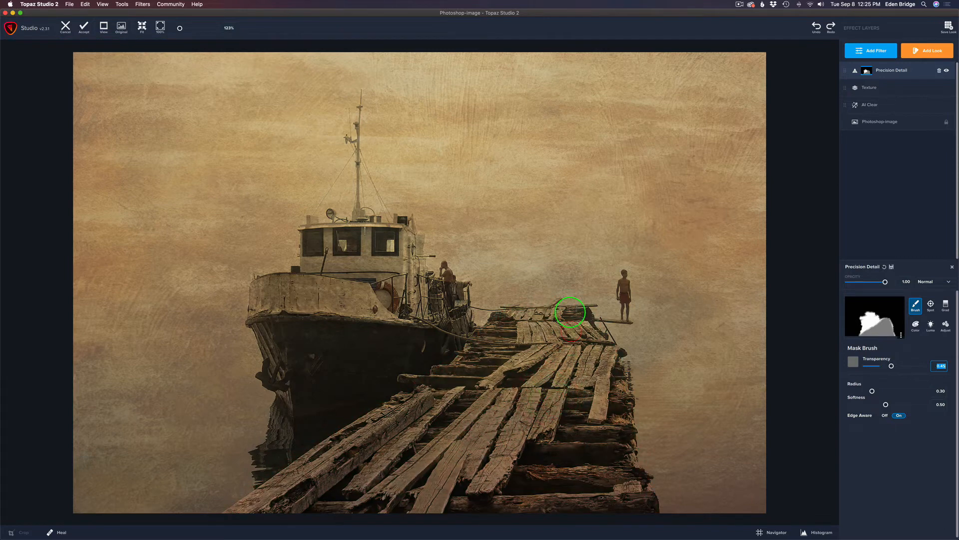
# - Set the mask brush radius to 0.04 and paint over the figure standing on the plank and the plank itself
pyautogui.moveTo(872, 391); pyautogui.dragTo(854, 391)
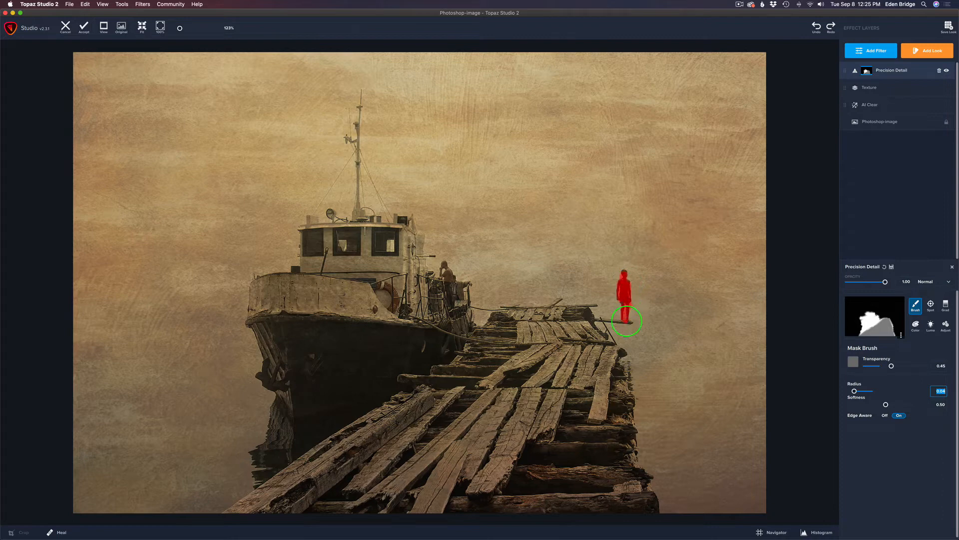
pyautogui.moveTo(621, 321); pyautogui.dragTo(580, 318)
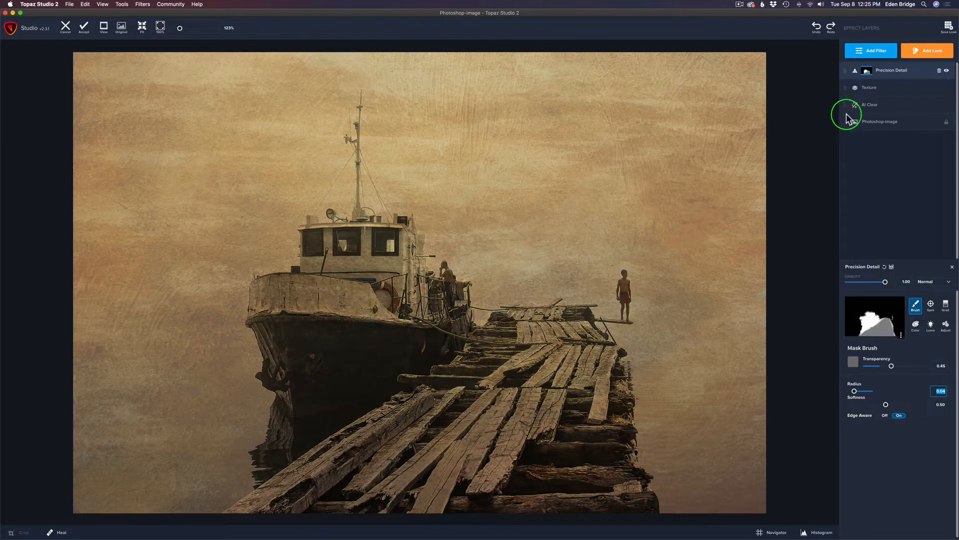
pyautogui.click(794, 257)
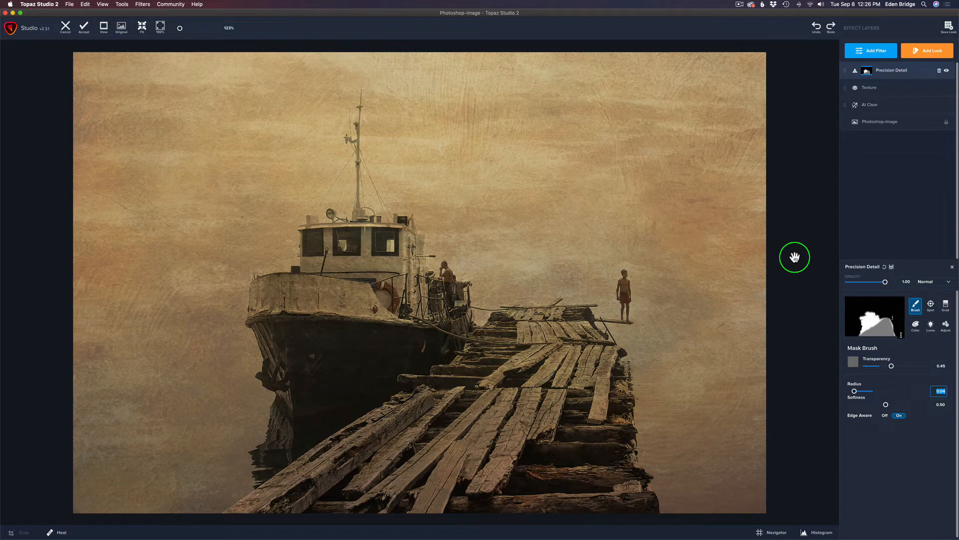
# - Compare the image with the Precision Detail layer hidden and shown again
pyautogui.click(947, 71)
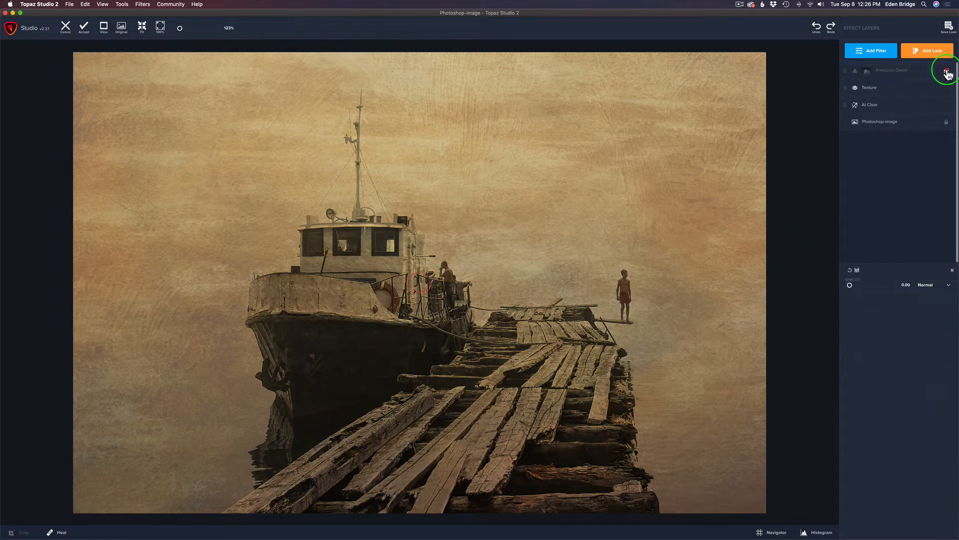
pyautogui.click(947, 72)
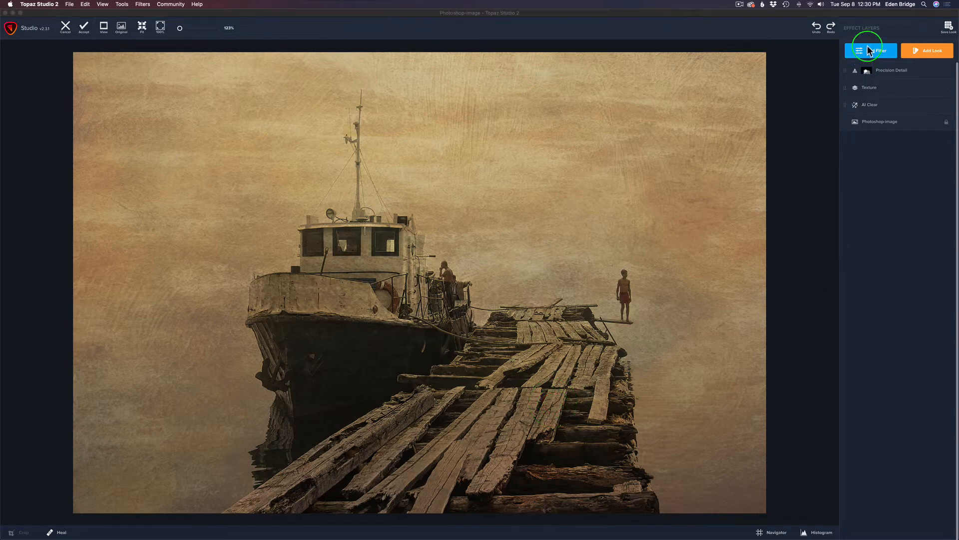
# - Add an Impression filter, try out several stroke brushes and choose the solid rectangular block brush
pyautogui.click(866, 50)
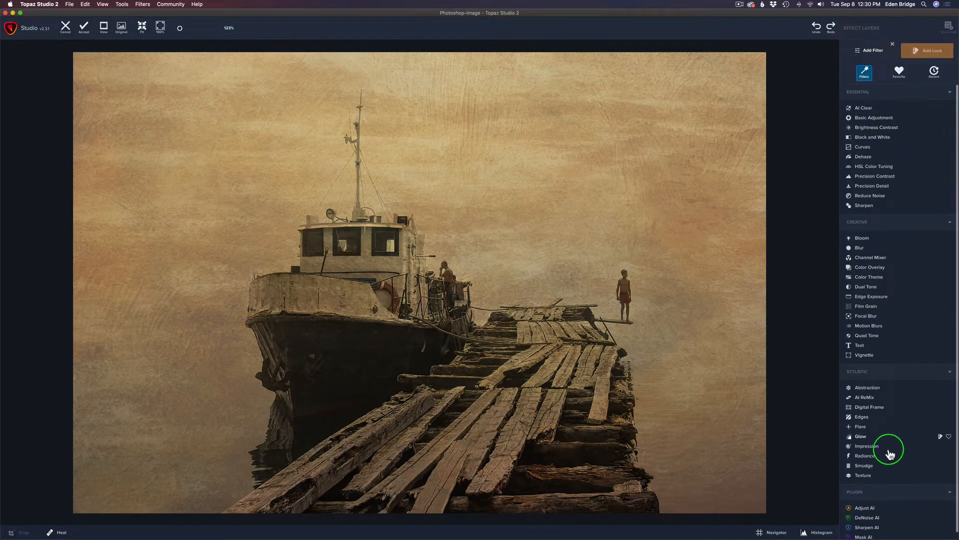
pyautogui.click(867, 446)
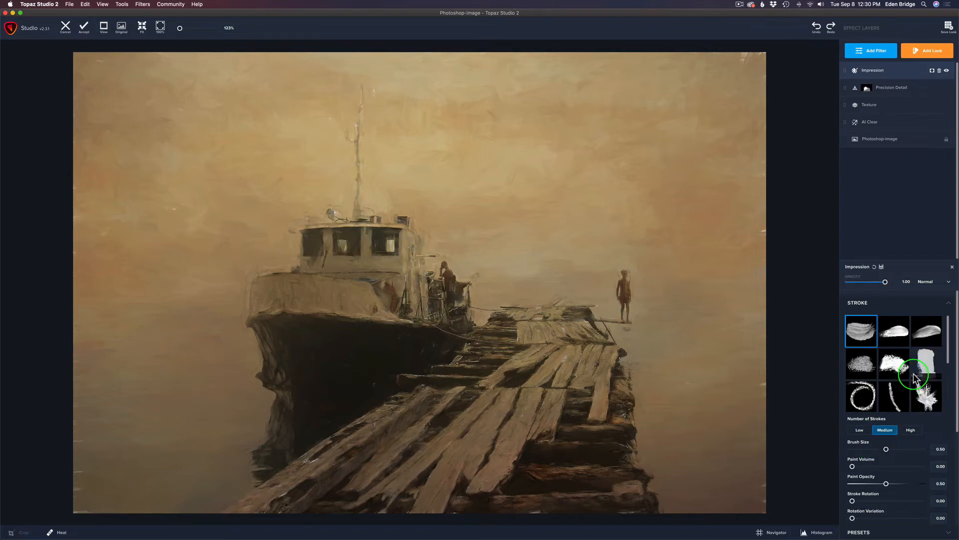
pyautogui.click(894, 336)
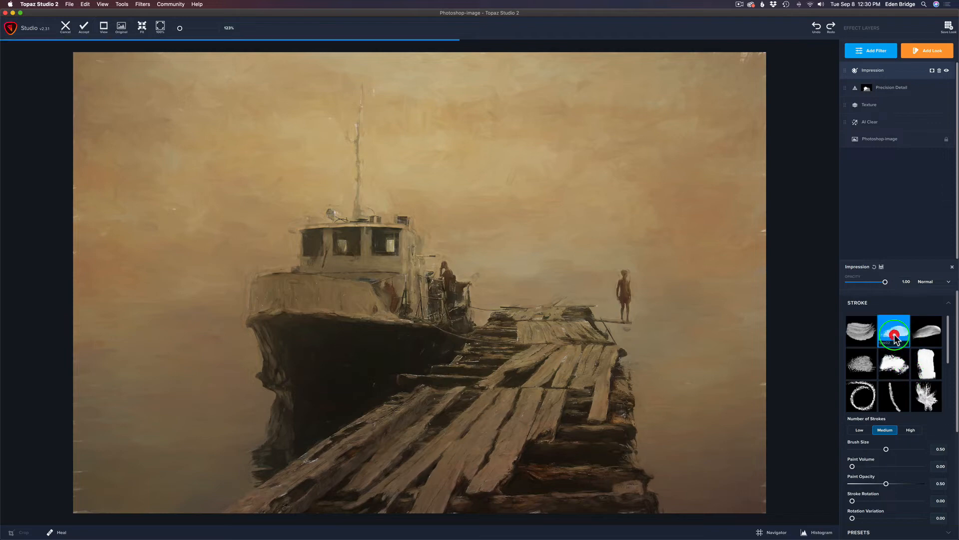
pyautogui.click(932, 330)
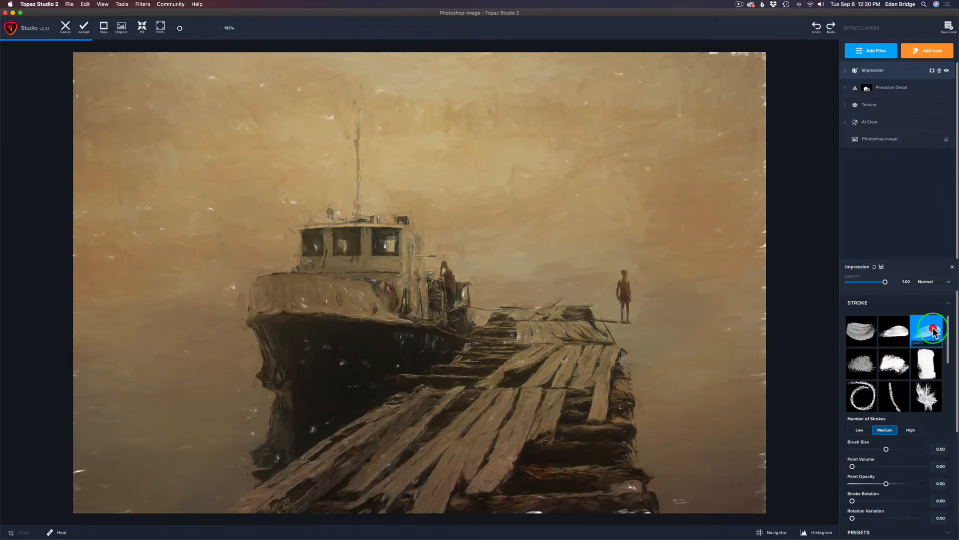
pyautogui.click(852, 364)
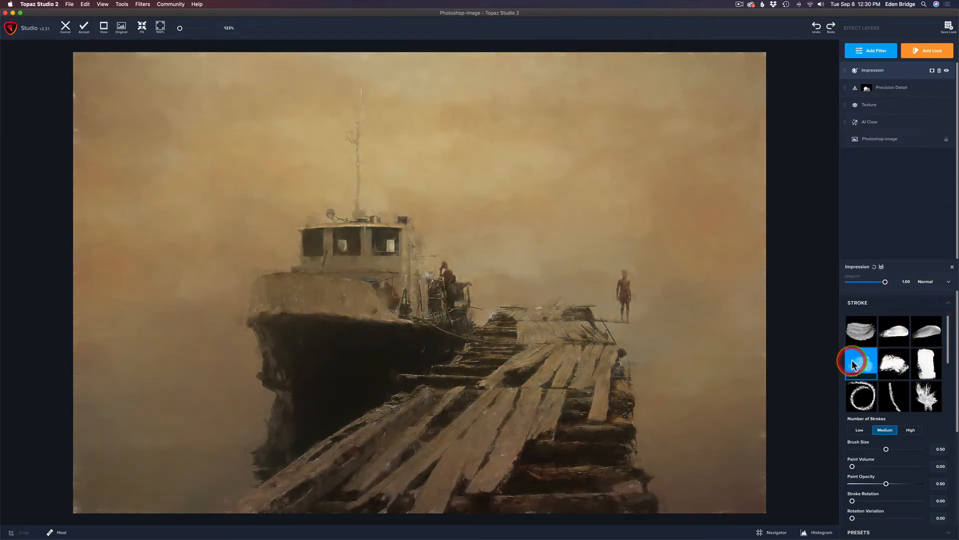
pyautogui.click(900, 363)
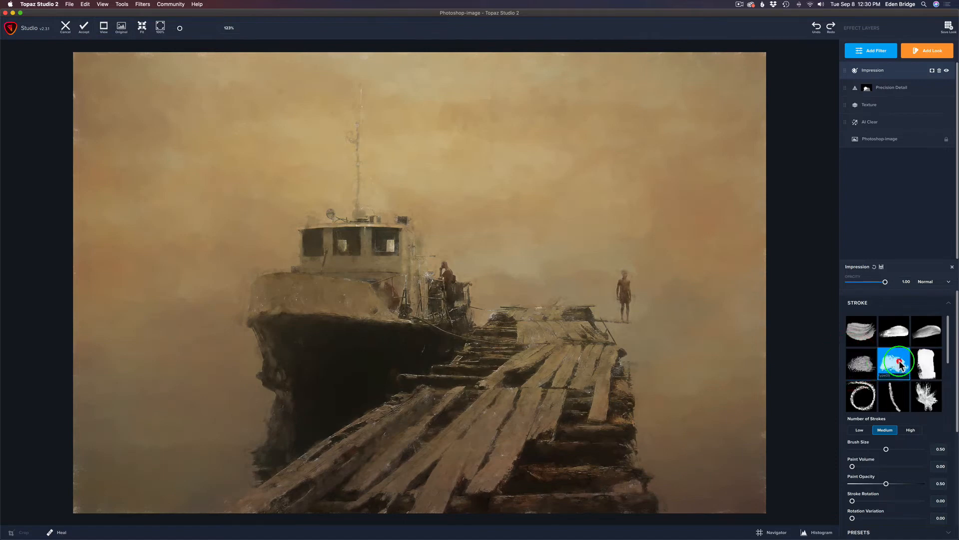
pyautogui.click(865, 396)
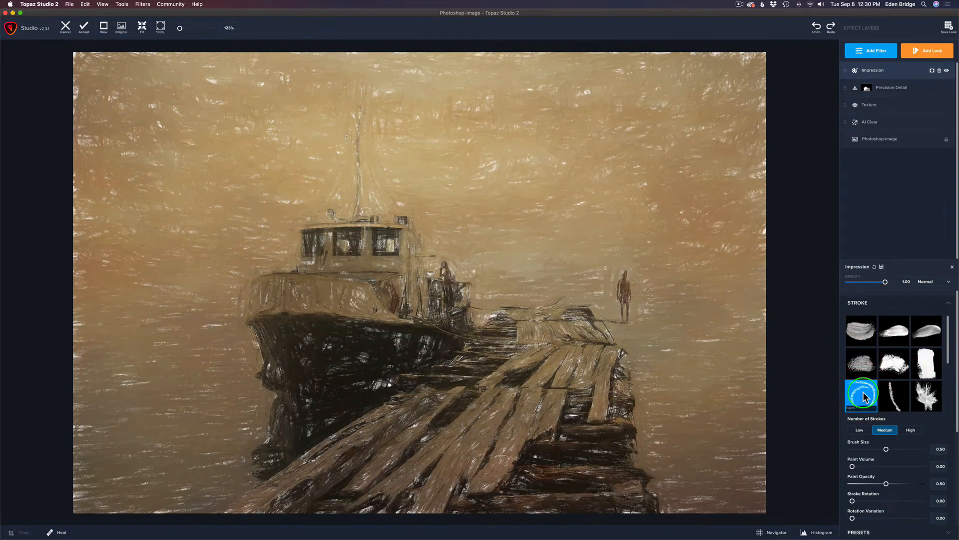
pyautogui.click(928, 361)
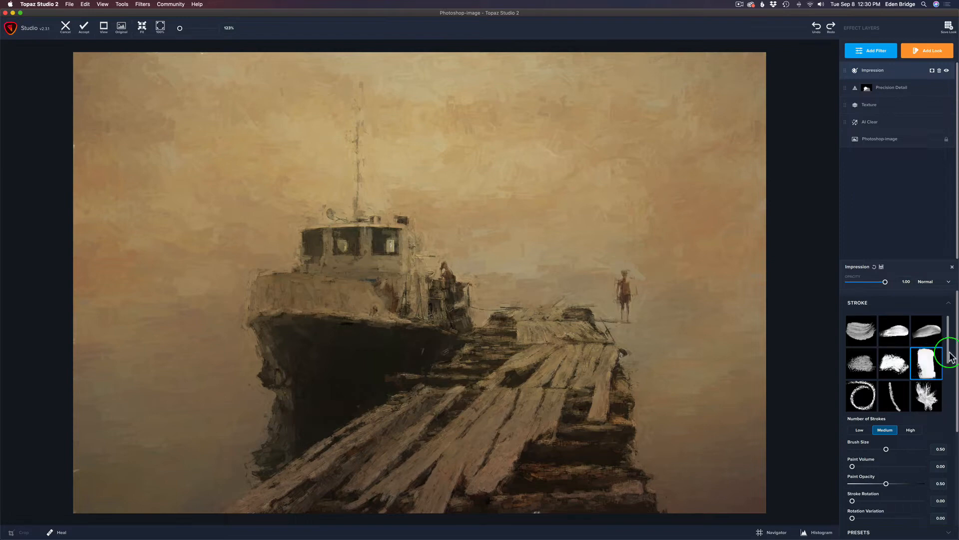
# - Keep the Impression stroke count at Medium and set the texture background type to Original
pyautogui.moveTo(956, 353); pyautogui.dragTo(952, 377)
pyautogui.click(893, 383)
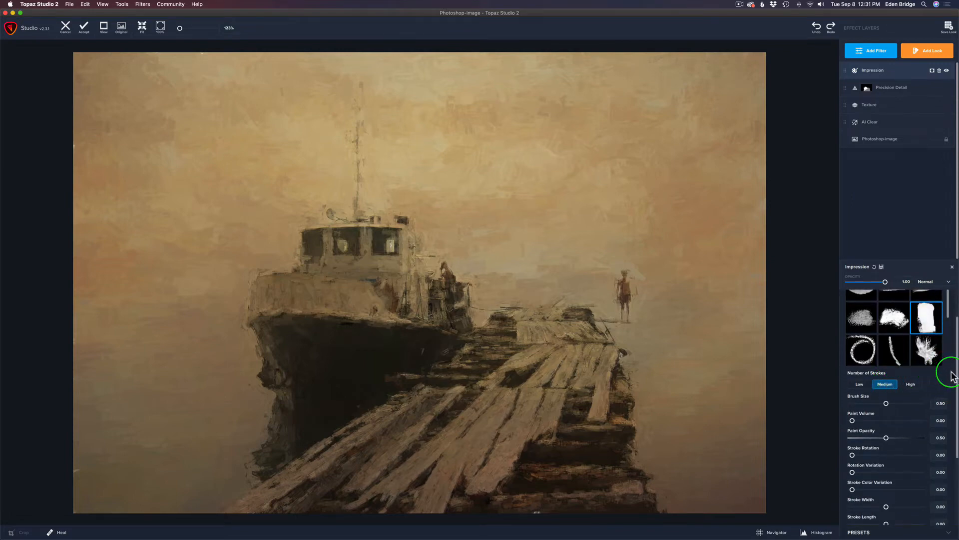
pyautogui.moveTo(957, 378); pyautogui.dragTo(957, 465)
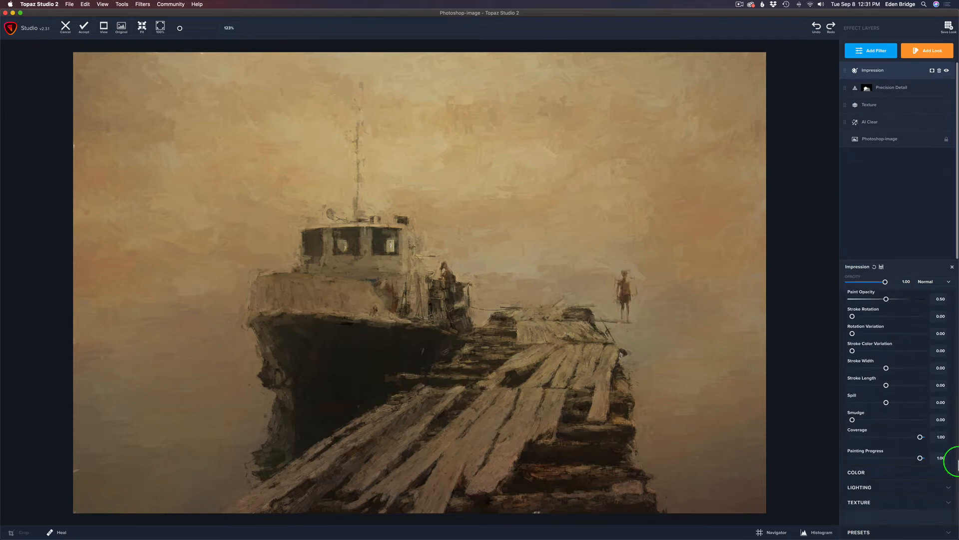
pyautogui.click(886, 502)
pyautogui.moveTo(958, 440); pyautogui.dragTo(954, 512)
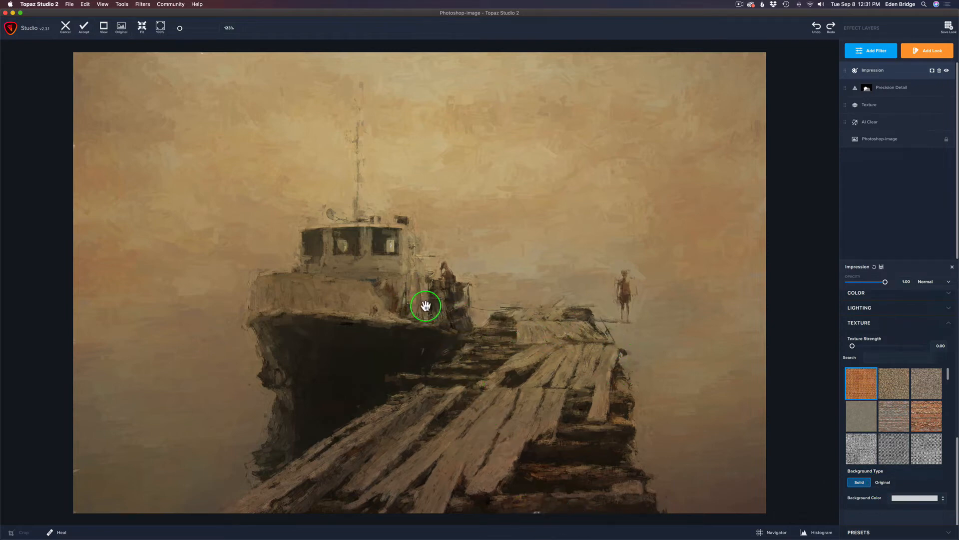
pyautogui.click(885, 483)
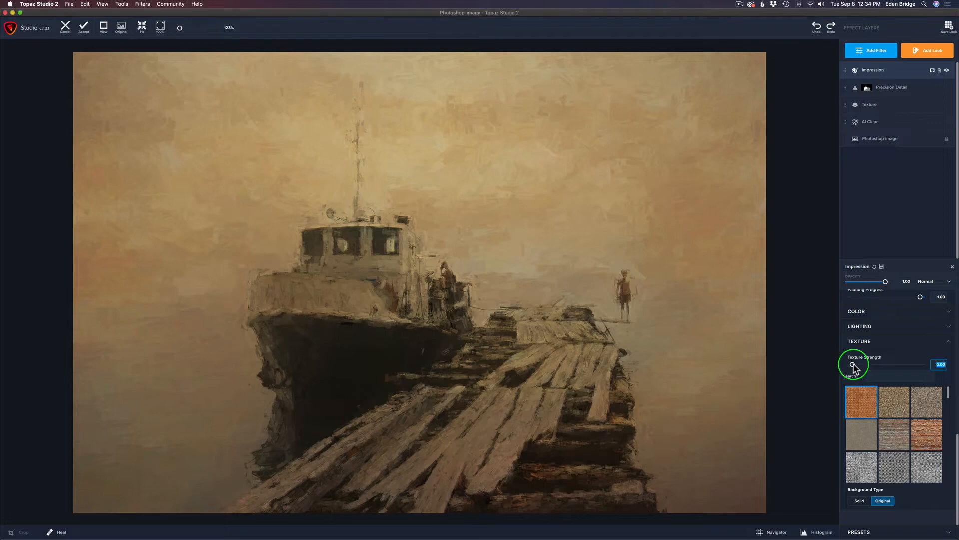
# - Set the Impression texture strength to 0.42 and inspect the woven pattern up close in the sky
pyautogui.moveTo(852, 366); pyautogui.dragTo(881, 368)
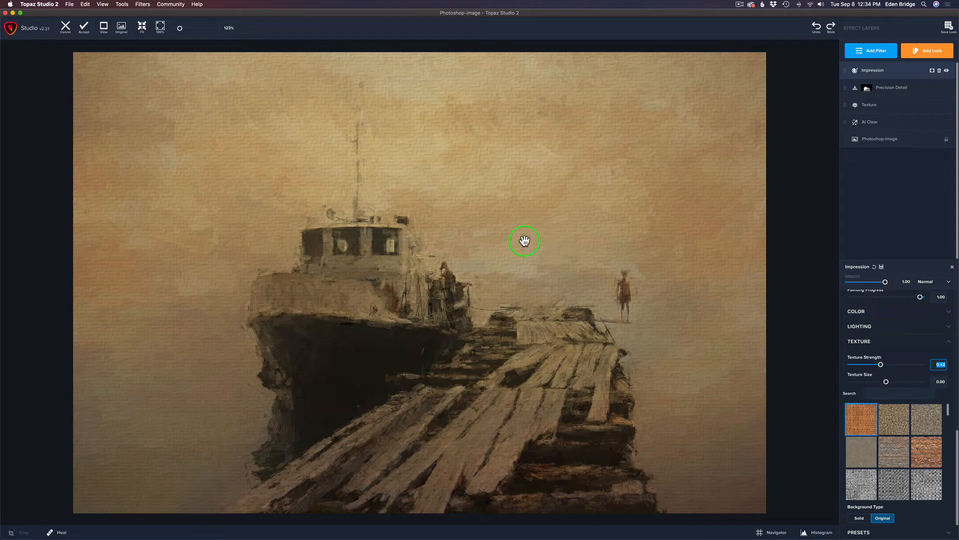
pyautogui.scroll(10, 525, 241)
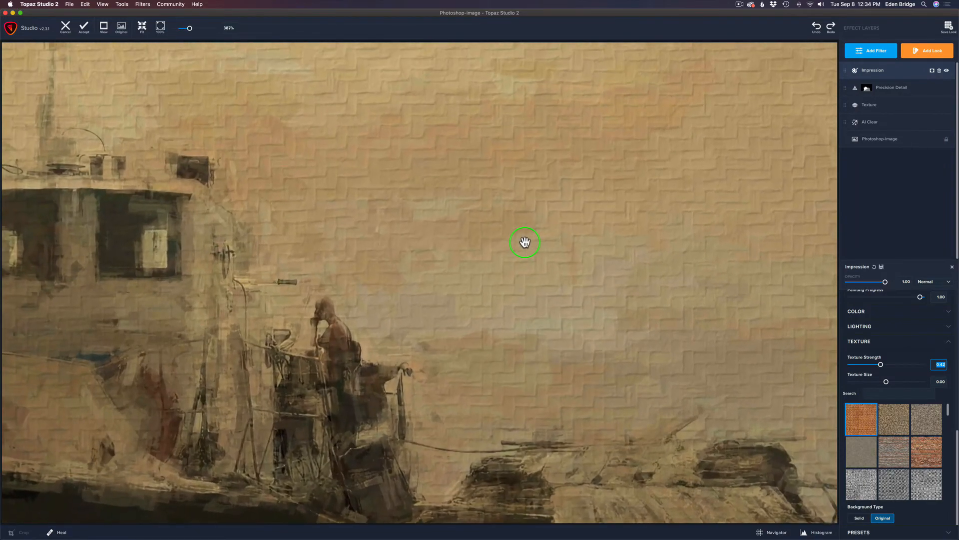
pyautogui.scroll(-10, 525, 242)
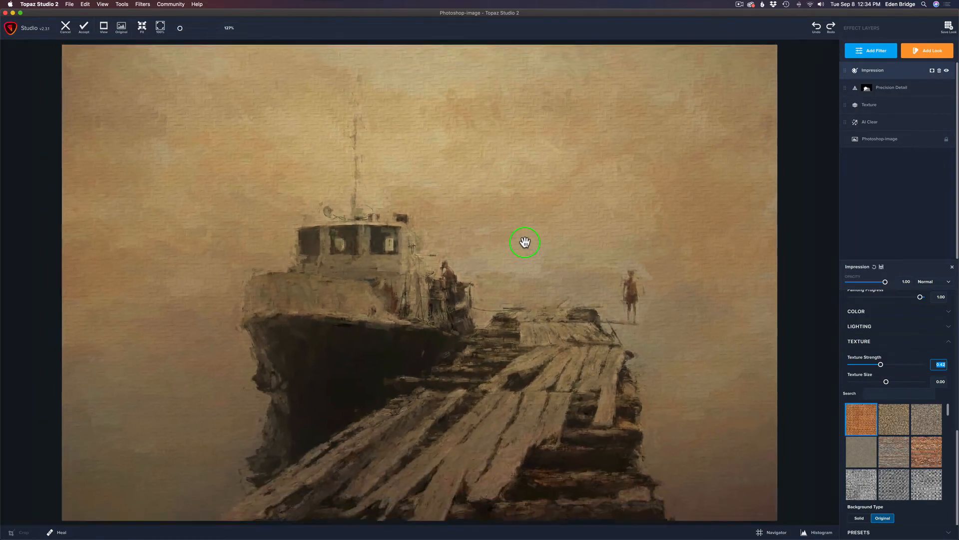
pyautogui.scroll(-2, 525, 242)
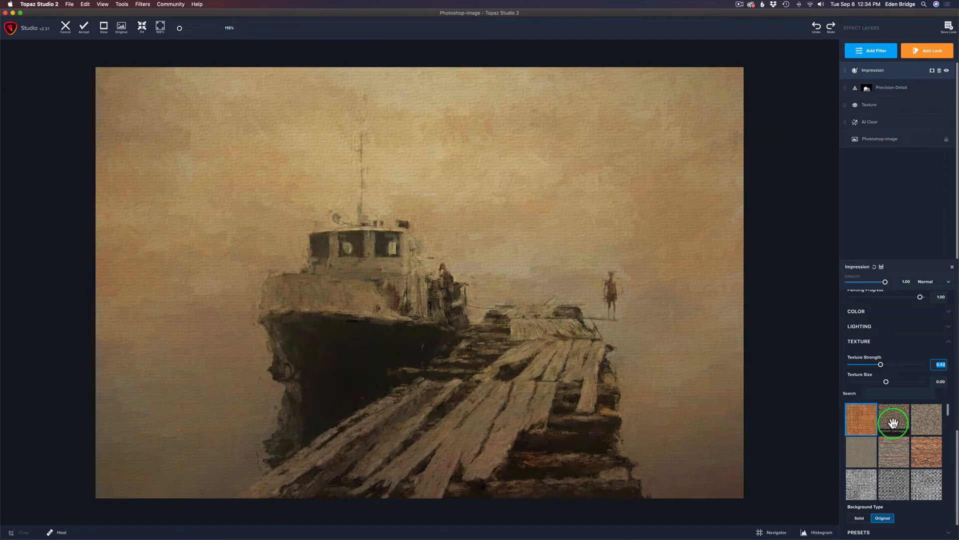
# - Switch the Impression texture to the coarse brown swatch beside the orange weave and inspect it up close
pyautogui.click(894, 420)
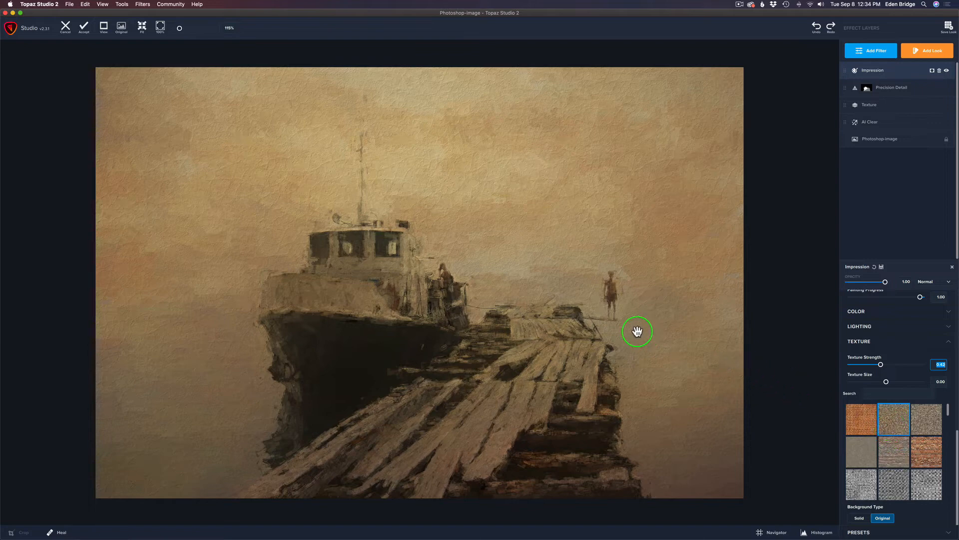
pyautogui.scroll(1, 620, 318)
pyautogui.scroll(10, 620, 318)
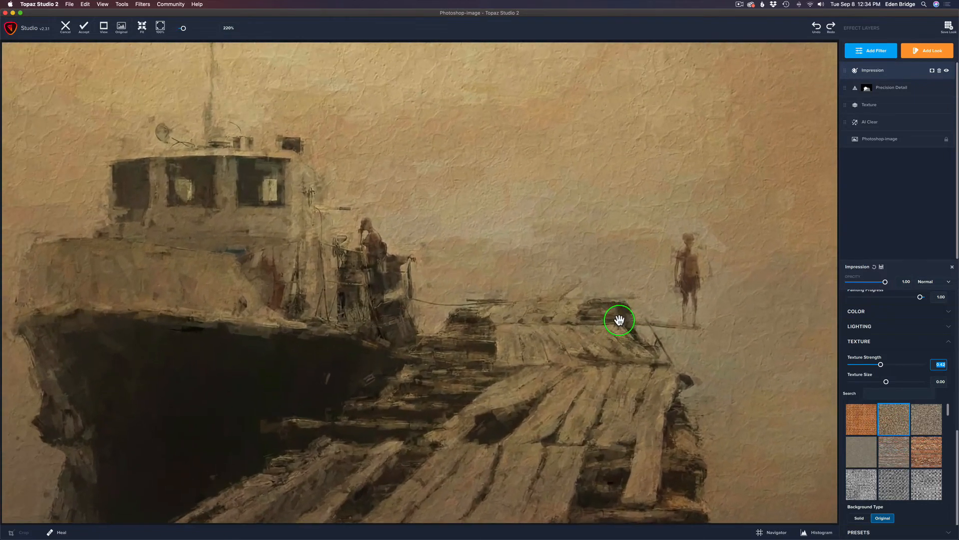
pyautogui.scroll(-9, 620, 320)
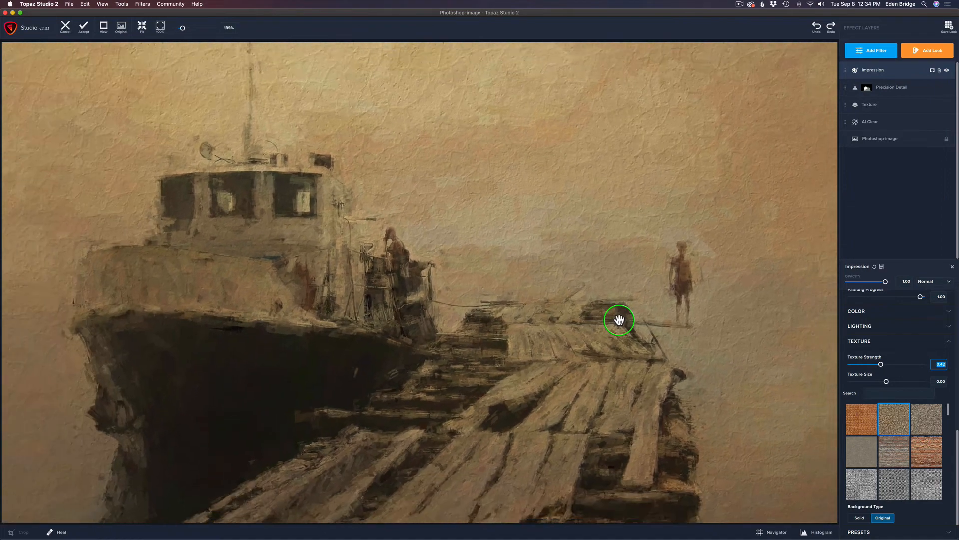
pyautogui.scroll(-2, 620, 320)
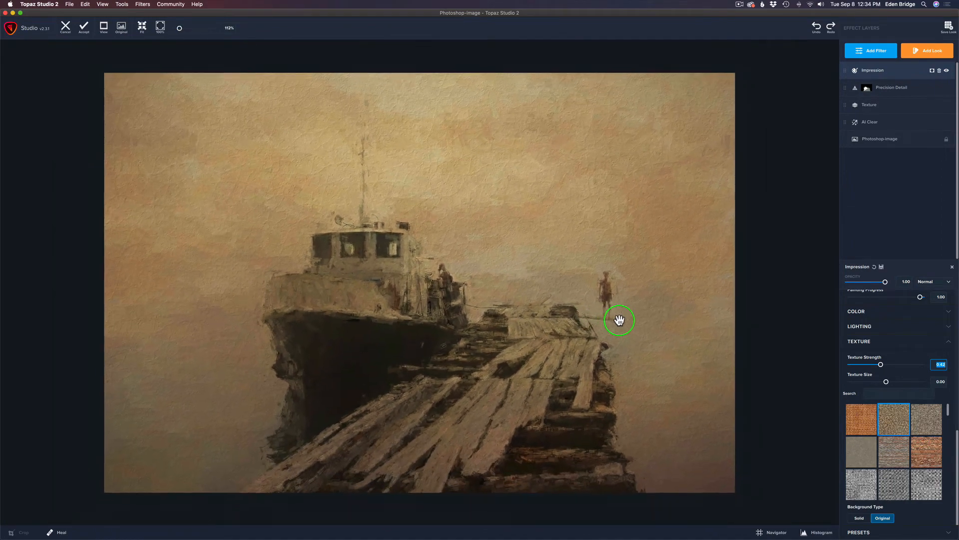
pyautogui.scroll(2, 620, 320)
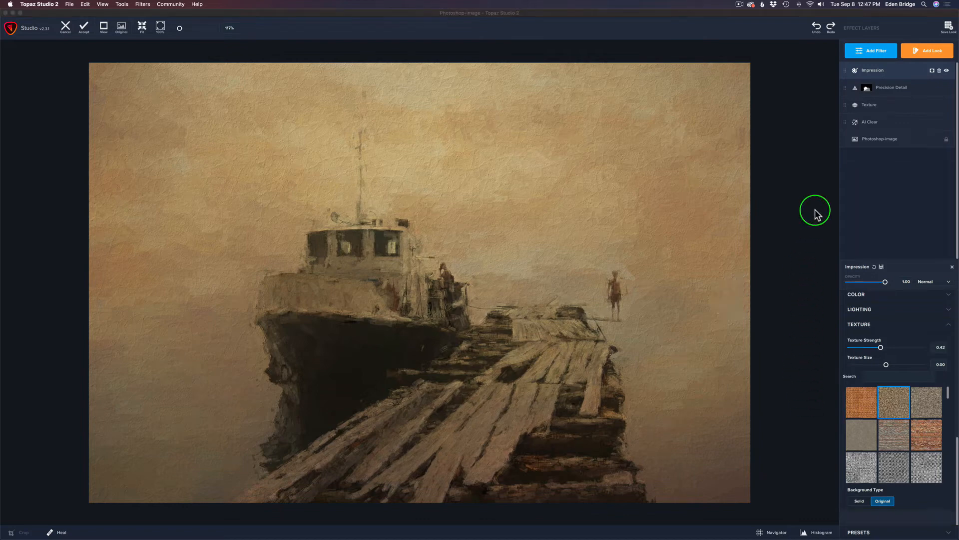
# - Compare the image with the Impression layer hidden and shown again
pyautogui.click(947, 71)
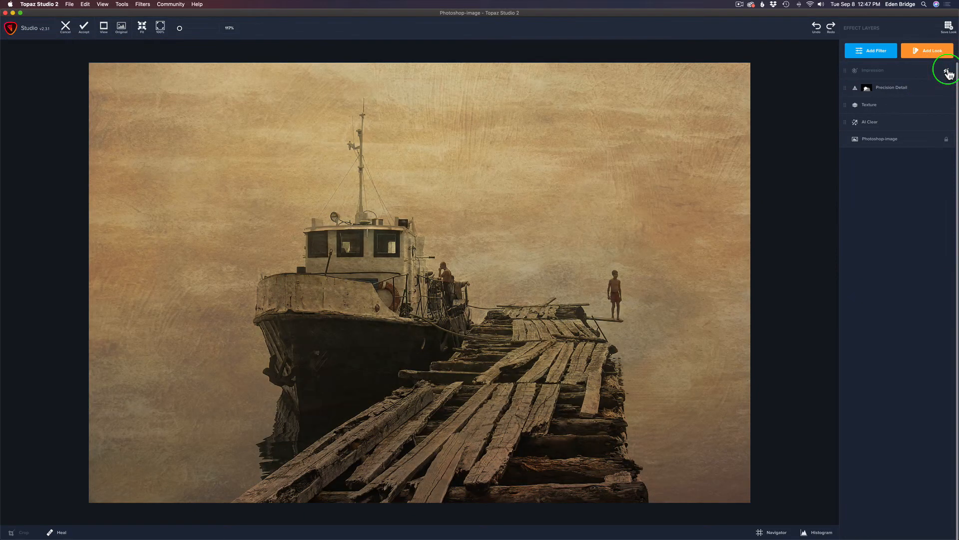
pyautogui.click(947, 70)
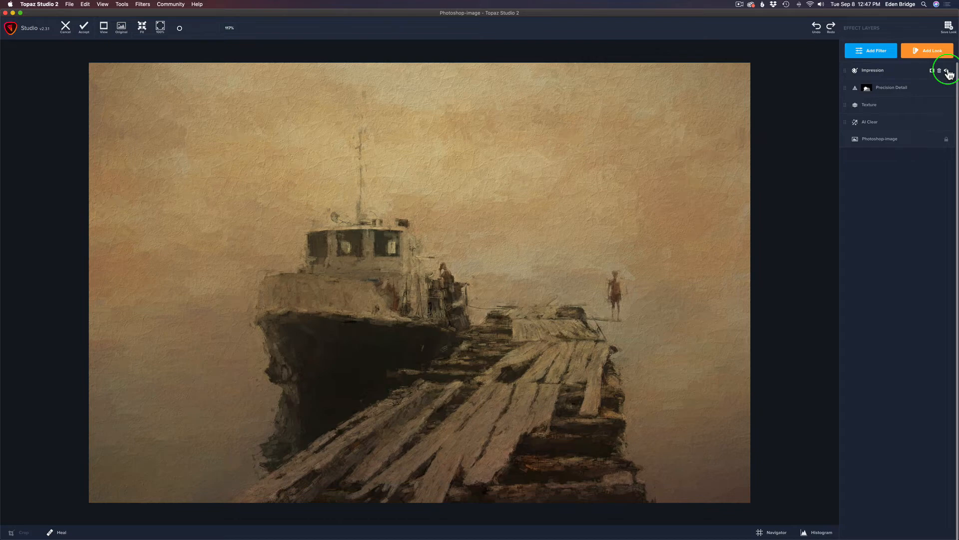
# - Add a second Texture filter above Impression and apply the soft cream border with darkened edges from the Borders group
pyautogui.click(874, 55)
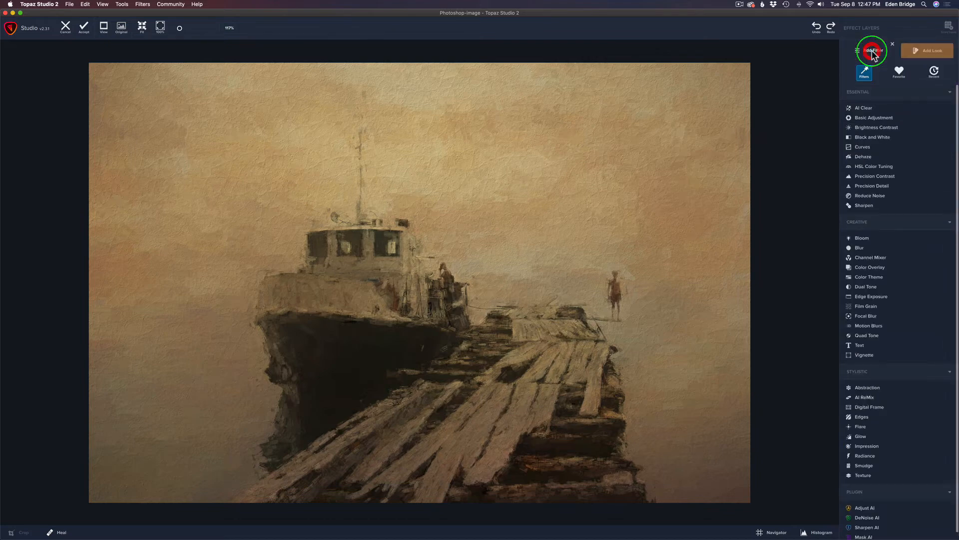
pyautogui.click(879, 477)
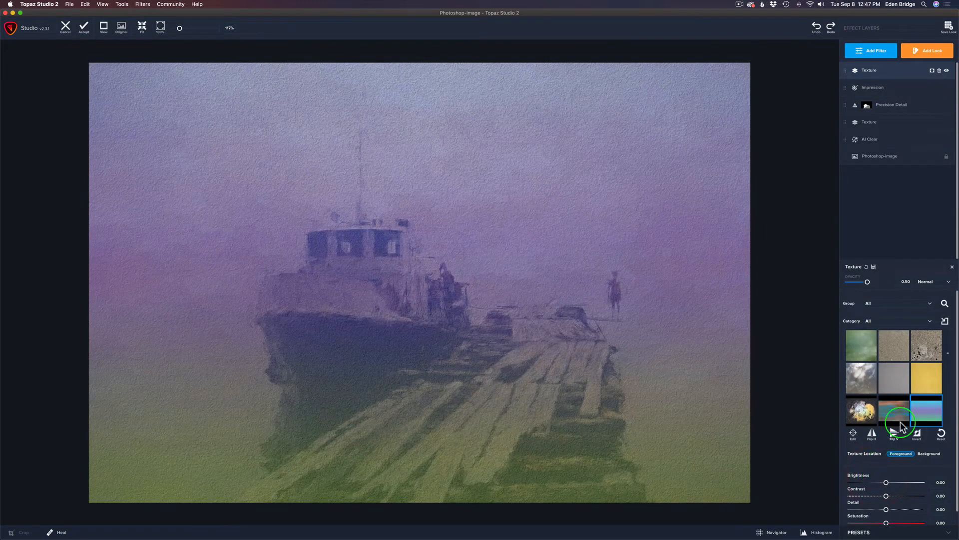
pyautogui.click(930, 306)
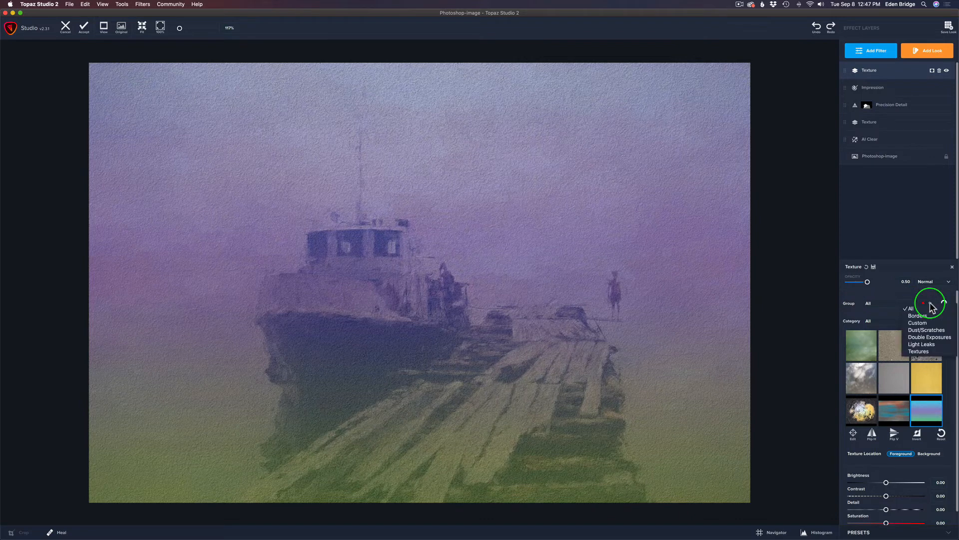
pyautogui.click(924, 316)
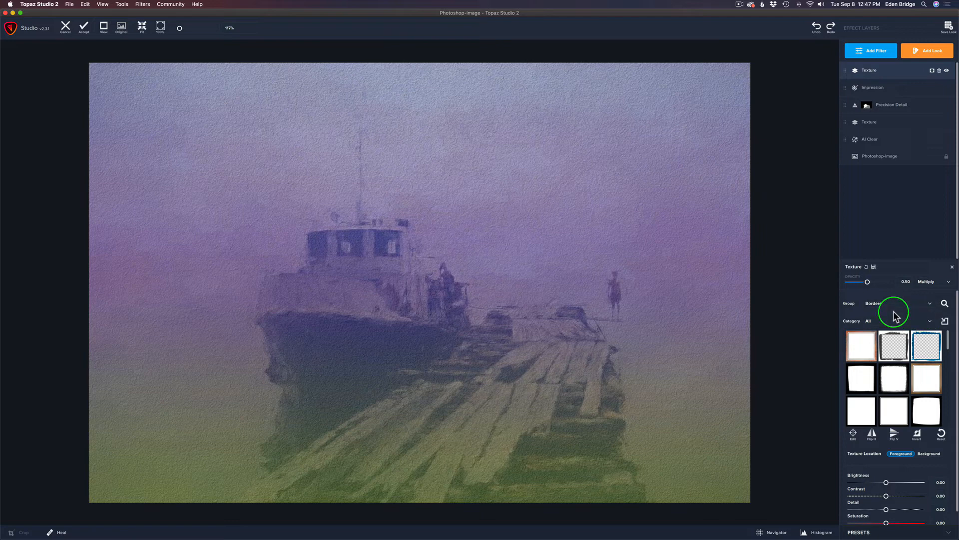
pyautogui.scroll(-5, 903, 373)
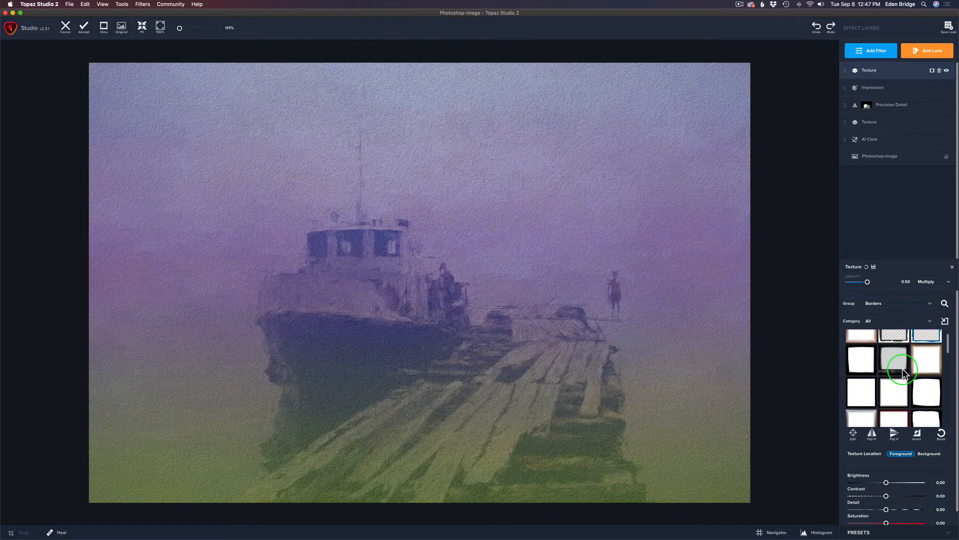
pyautogui.scroll(-5, 903, 373)
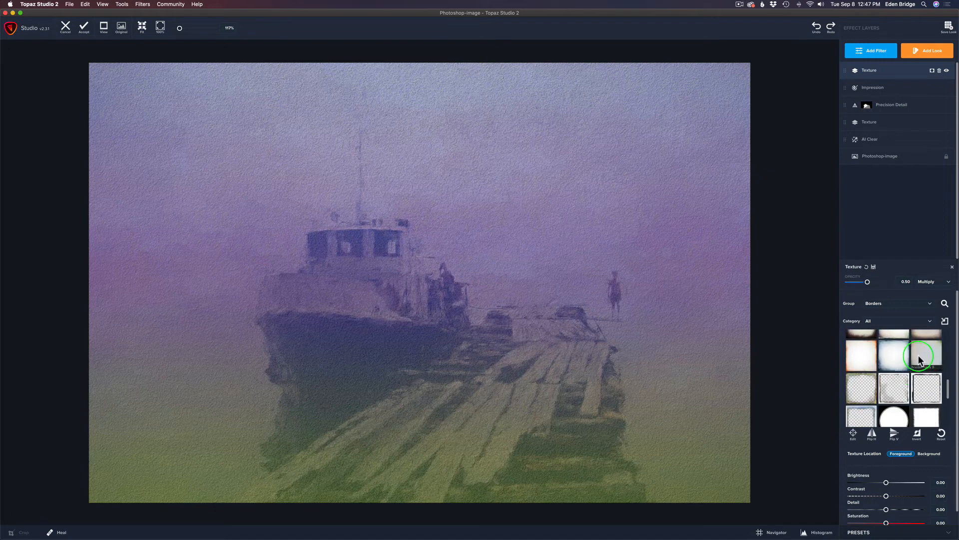
pyautogui.scroll(3, 923, 353)
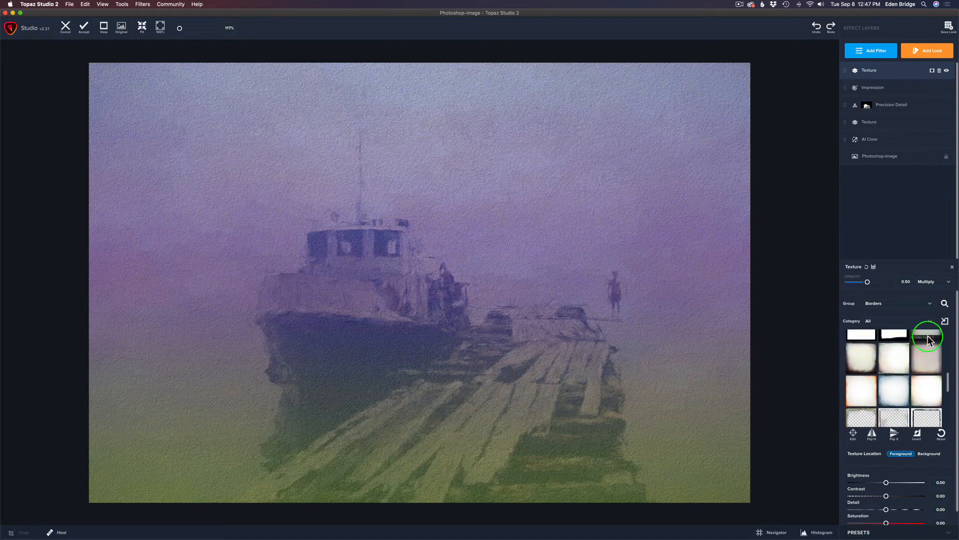
pyautogui.scroll(2, 896, 349)
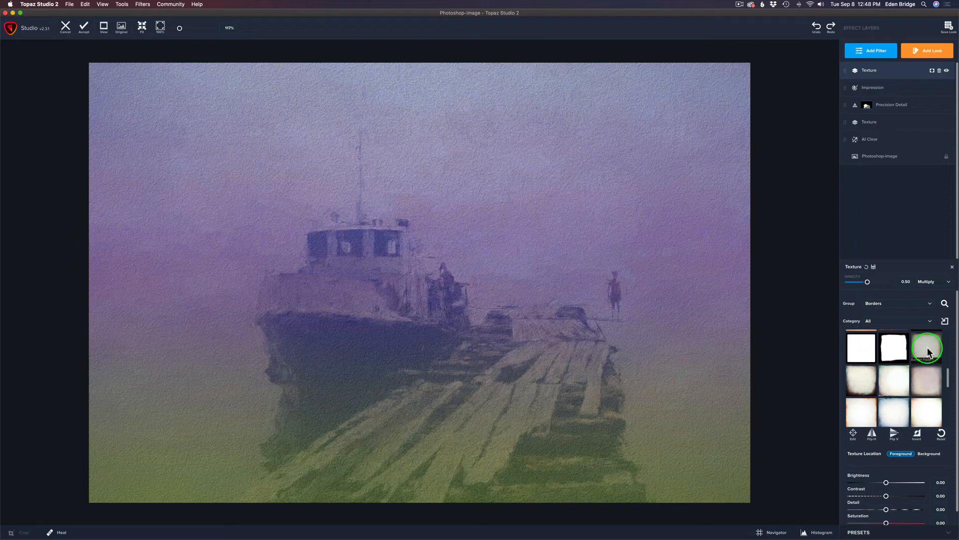
pyautogui.click(927, 351)
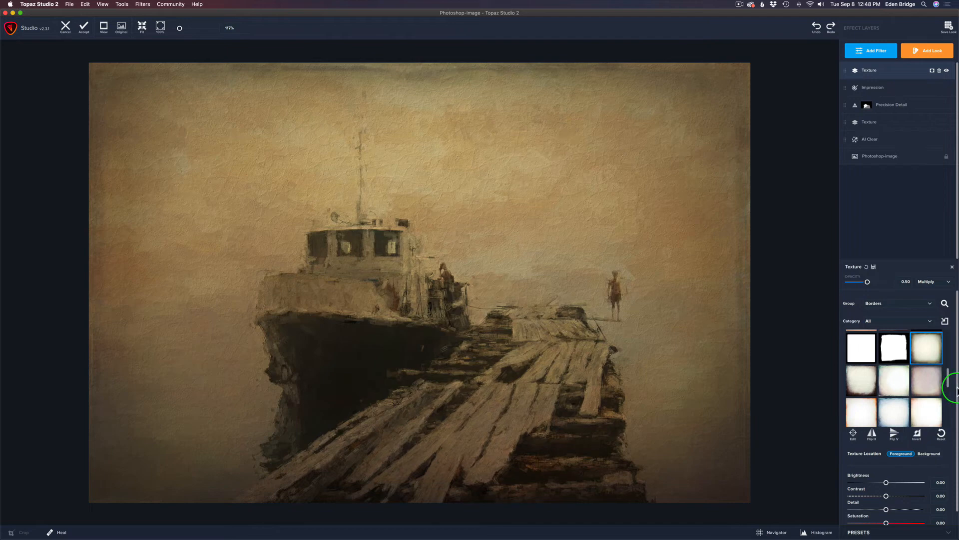
# - Set the border Texture's Detail to 0.46 and compare the image with that layer hidden and shown
pyautogui.scroll(-2, 957, 392)
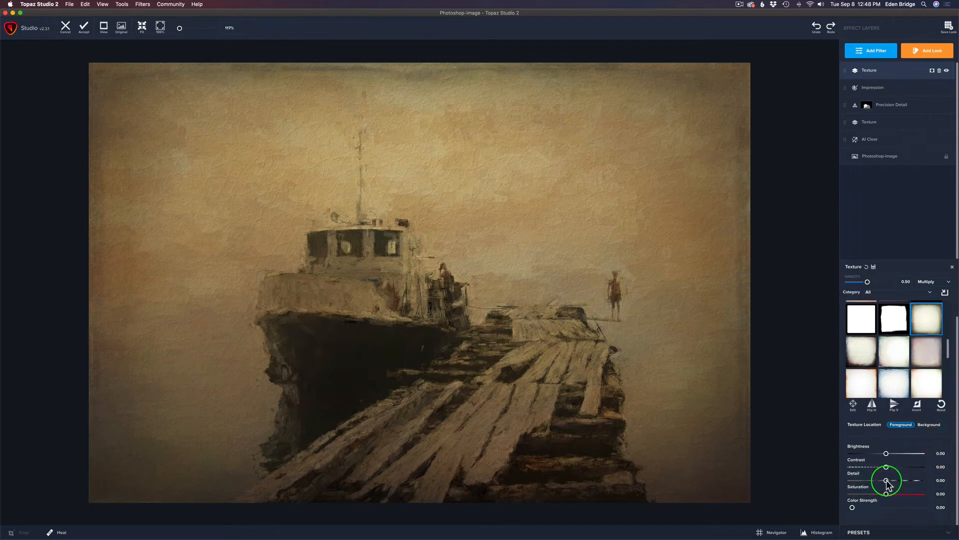
pyautogui.moveTo(888, 482)
pyautogui.mouseDown()
pyautogui.moveTo(925, 483)
pyautogui.moveTo(903, 483)
pyautogui.mouseUp()
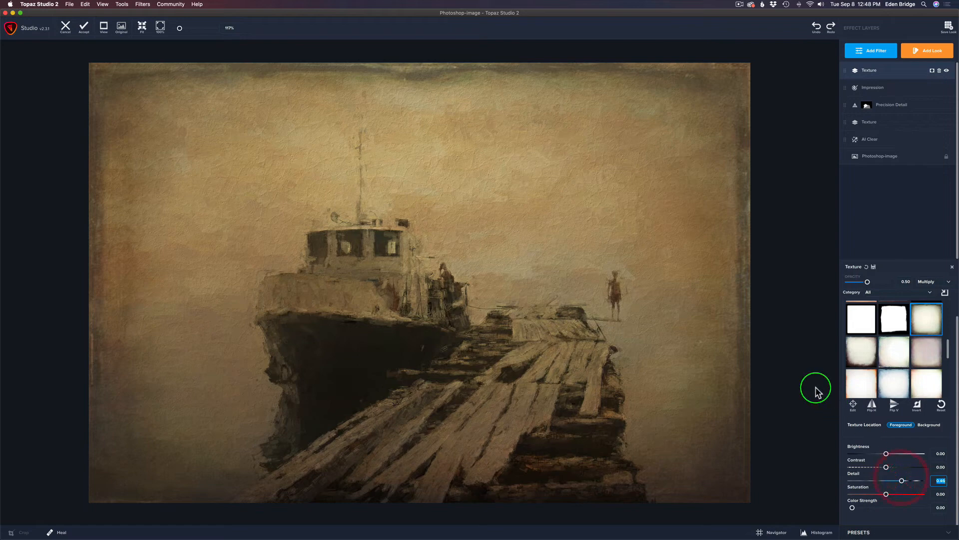
pyautogui.click(947, 72)
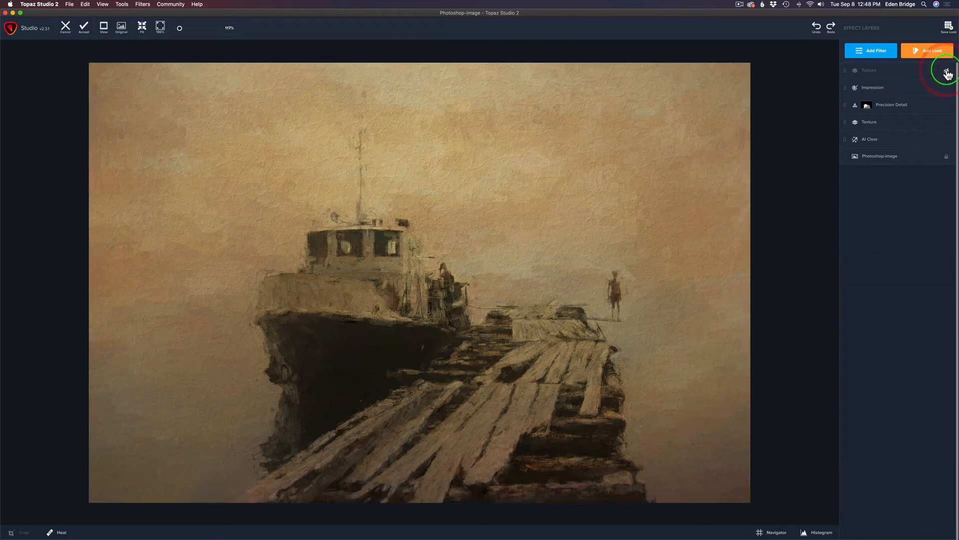
pyautogui.click(947, 71)
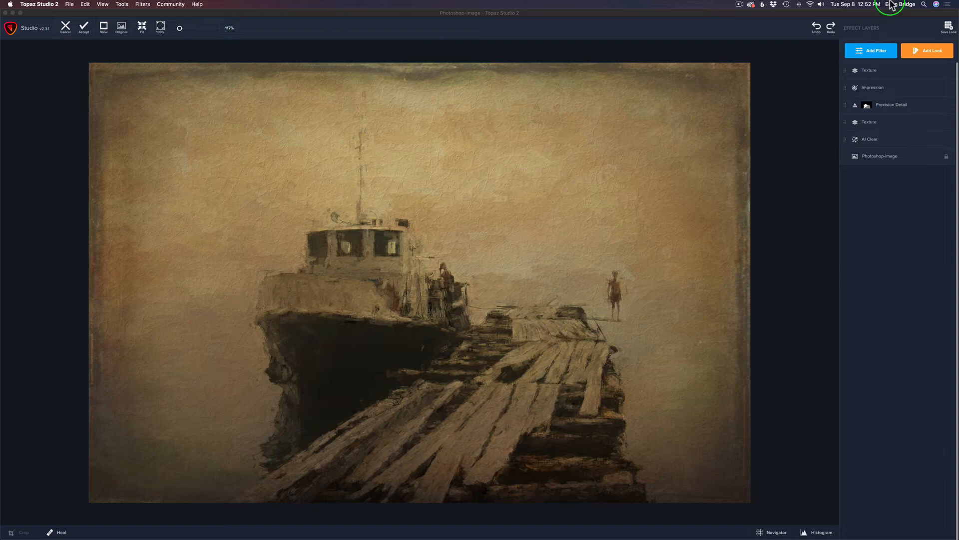
# - Add a Precision Detail filter on top with Overall Small Detail 0.07, Overall Medium Detail 0.27 and Overall Large Detail 0.19
pyautogui.click(877, 50)
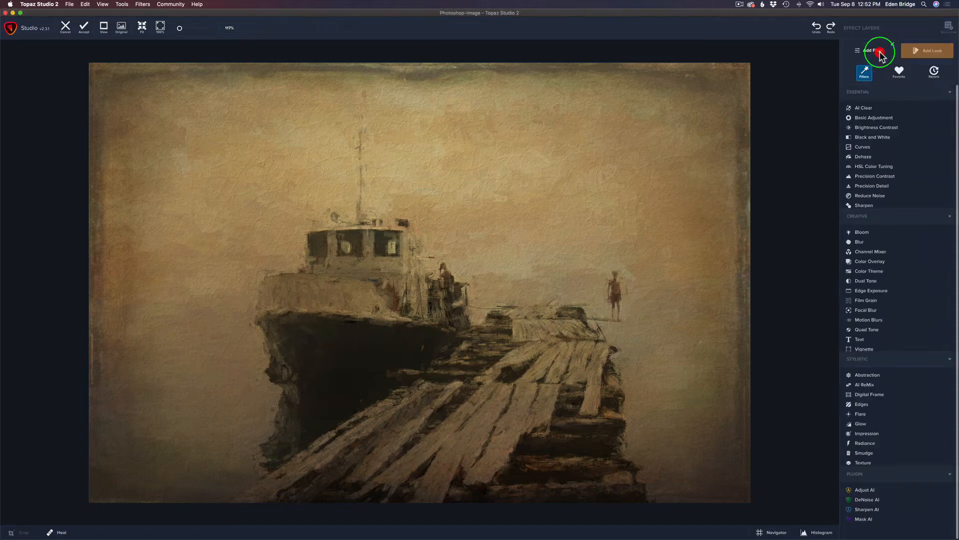
pyautogui.click(888, 186)
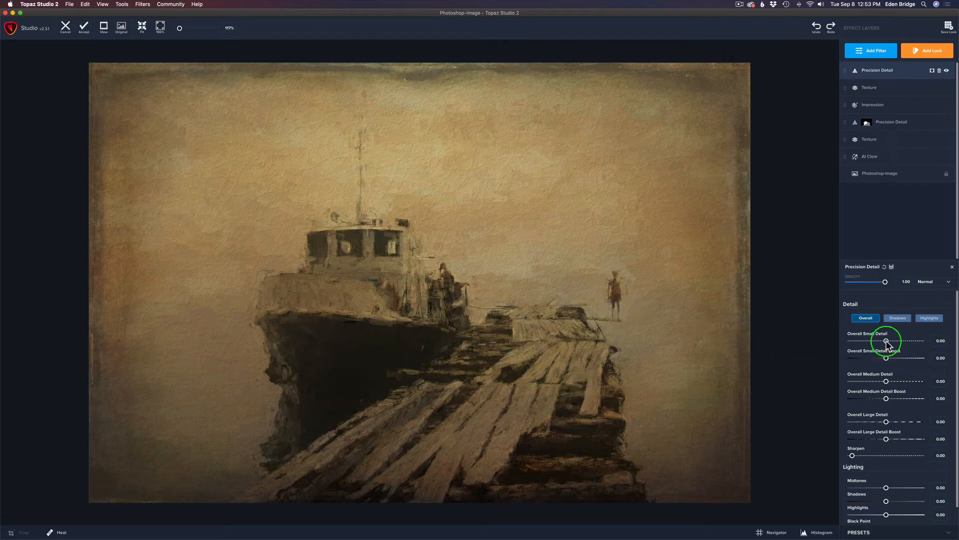
pyautogui.moveTo(886, 340); pyautogui.dragTo(889, 342)
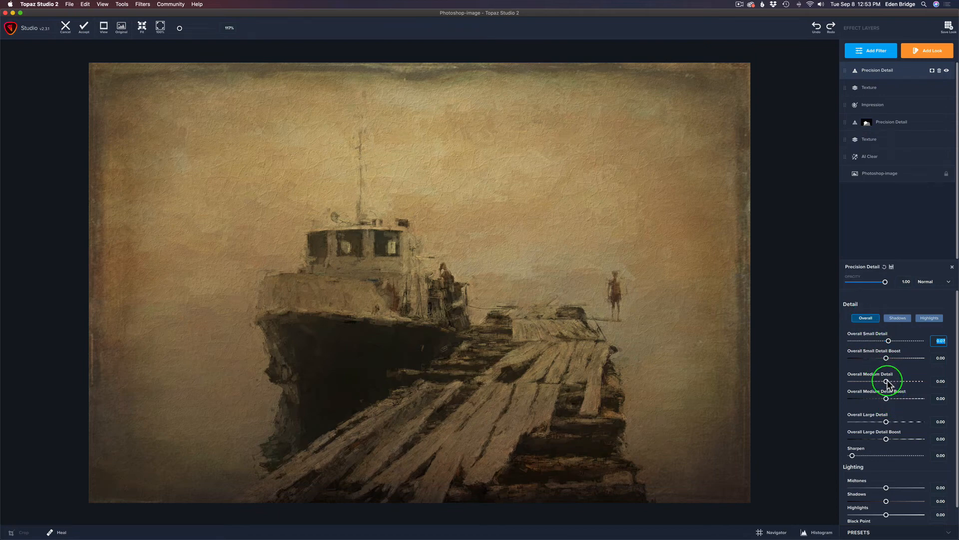
pyautogui.moveTo(887, 382); pyautogui.dragTo(895, 383)
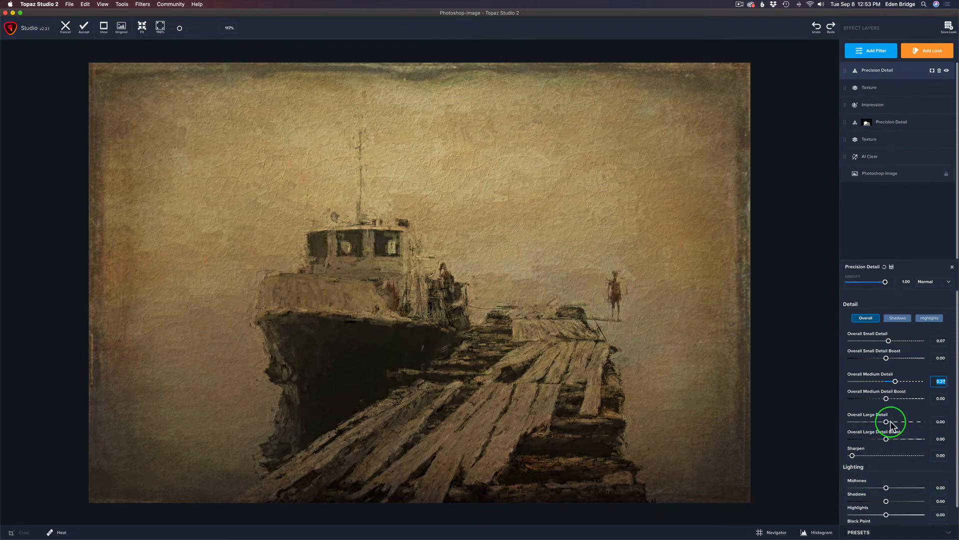
pyautogui.moveTo(886, 422); pyautogui.dragTo(893, 419)
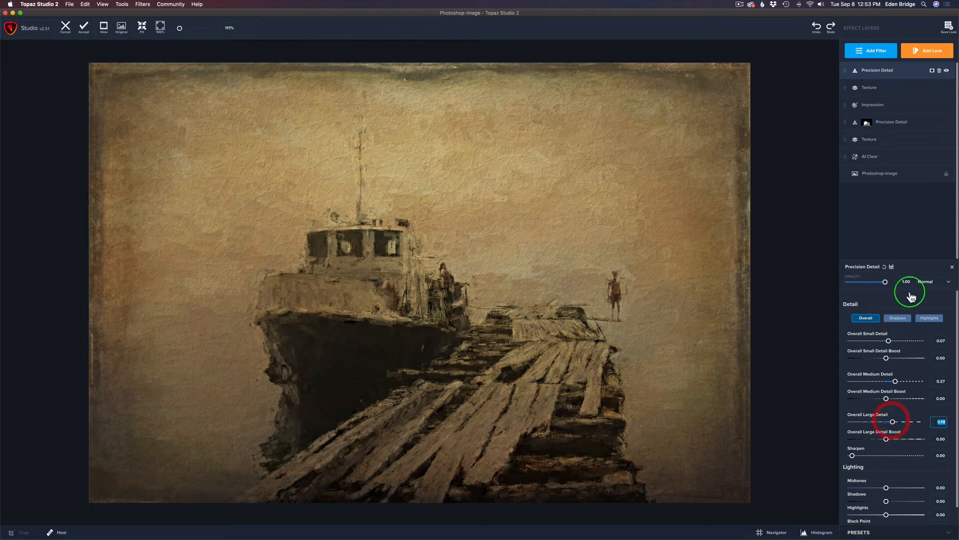
# - Add a mask to the top Precision Detail layer and turn it completely black
pyautogui.click(932, 72)
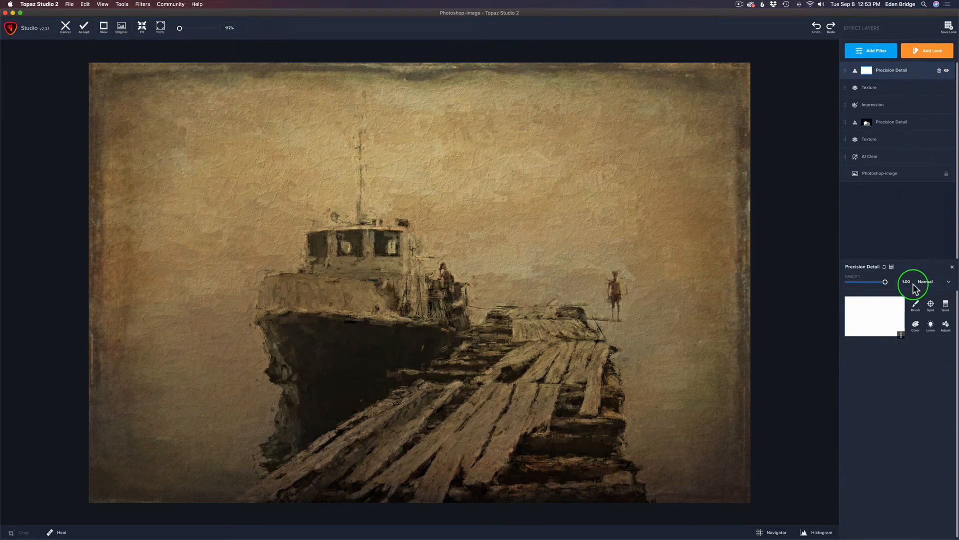
pyautogui.click(902, 335)
pyautogui.click(900, 371)
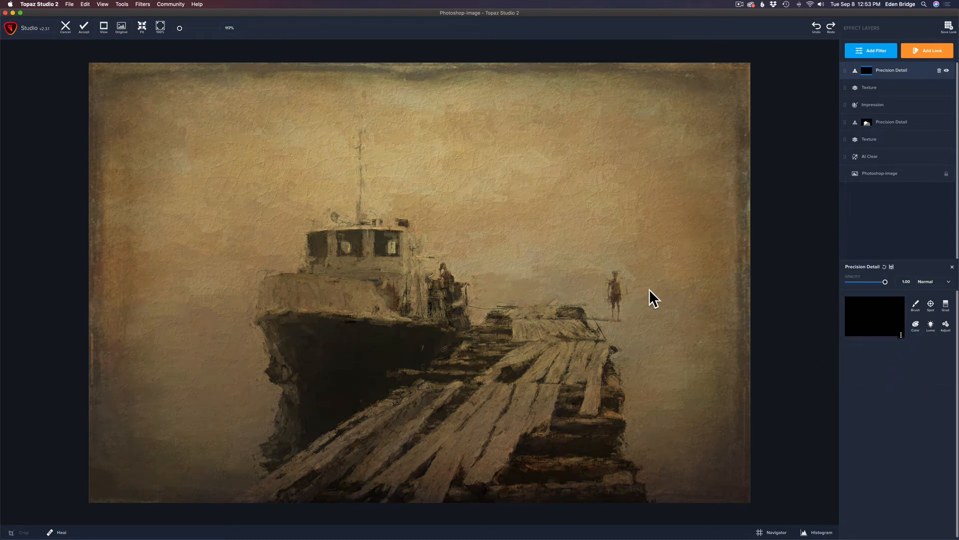
pyautogui.click(880, 388)
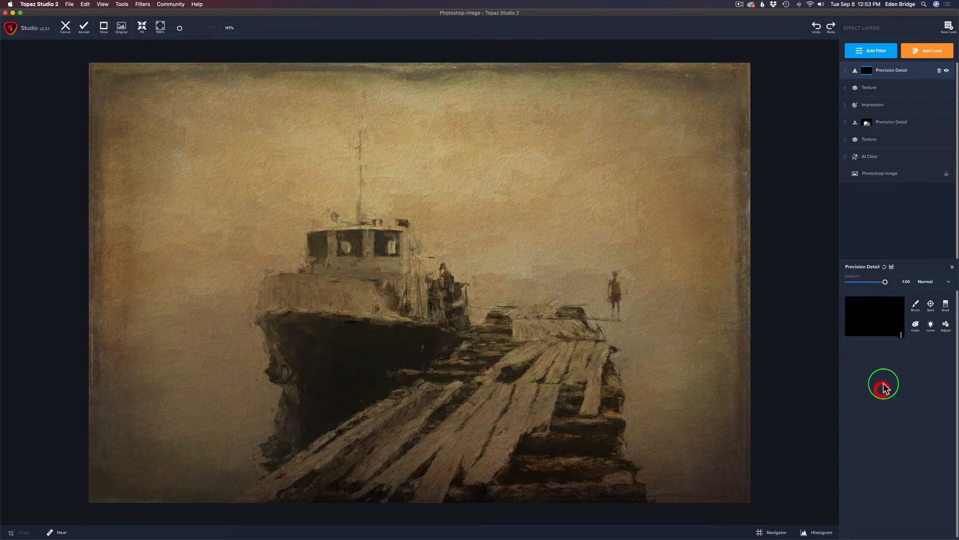
# - Brush the boat into the Precision Detail mask at transparency 1.00 and the wooden pier at transparency 0.29
pyautogui.click(921, 306)
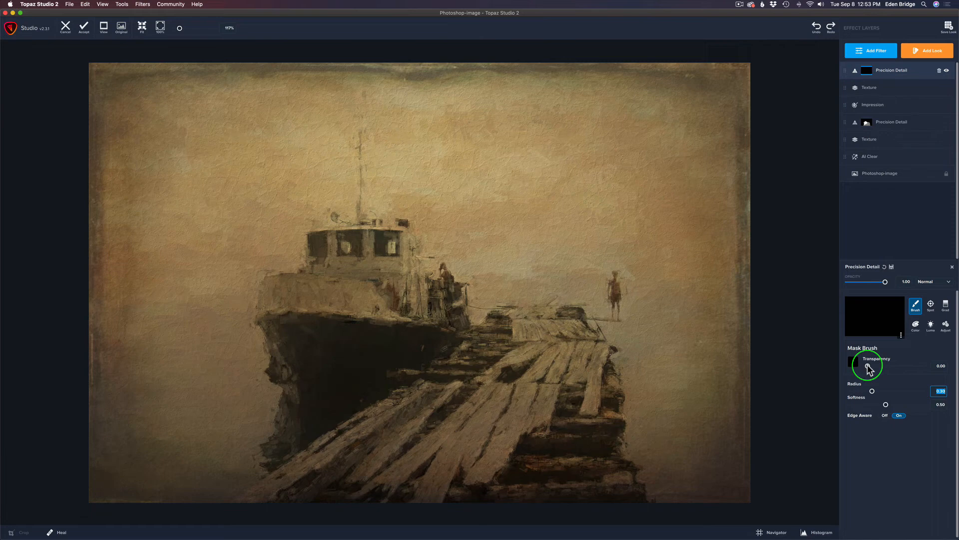
pyautogui.moveTo(869, 369); pyautogui.dragTo(931, 364)
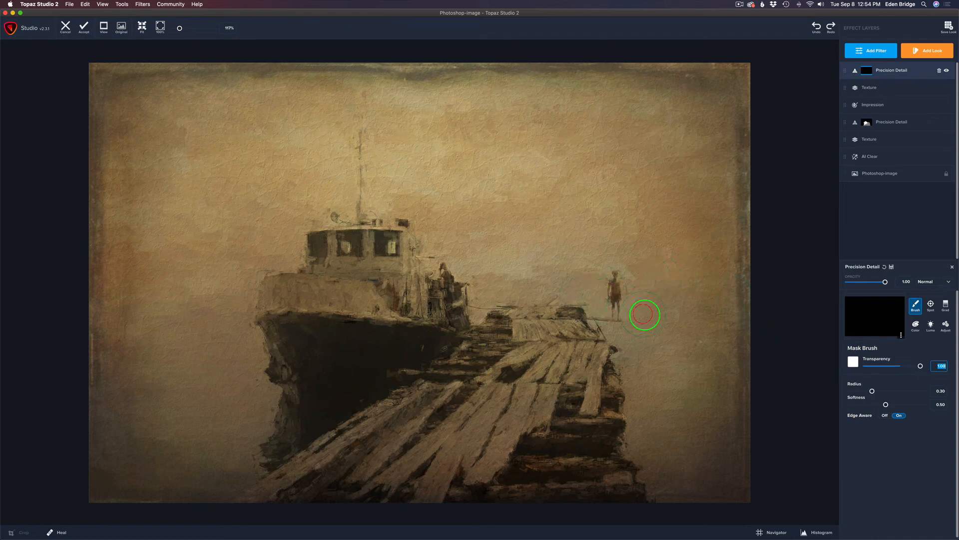
pyautogui.moveTo(369, 253)
pyautogui.mouseDown()
pyautogui.moveTo(323, 250)
pyautogui.moveTo(397, 248)
pyautogui.moveTo(407, 264)
pyautogui.moveTo(269, 300)
pyautogui.moveTo(398, 311)
pyautogui.moveTo(432, 304)
pyautogui.moveTo(441, 283)
pyautogui.moveTo(450, 315)
pyautogui.moveTo(295, 328)
pyautogui.moveTo(280, 440)
pyautogui.moveTo(371, 356)
pyautogui.moveTo(315, 385)
pyautogui.moveTo(426, 350)
pyautogui.moveTo(326, 398)
pyautogui.moveTo(315, 357)
pyautogui.moveTo(371, 353)
pyautogui.moveTo(437, 321)
pyautogui.moveTo(391, 242)
pyautogui.moveTo(360, 259)
pyautogui.mouseUp()
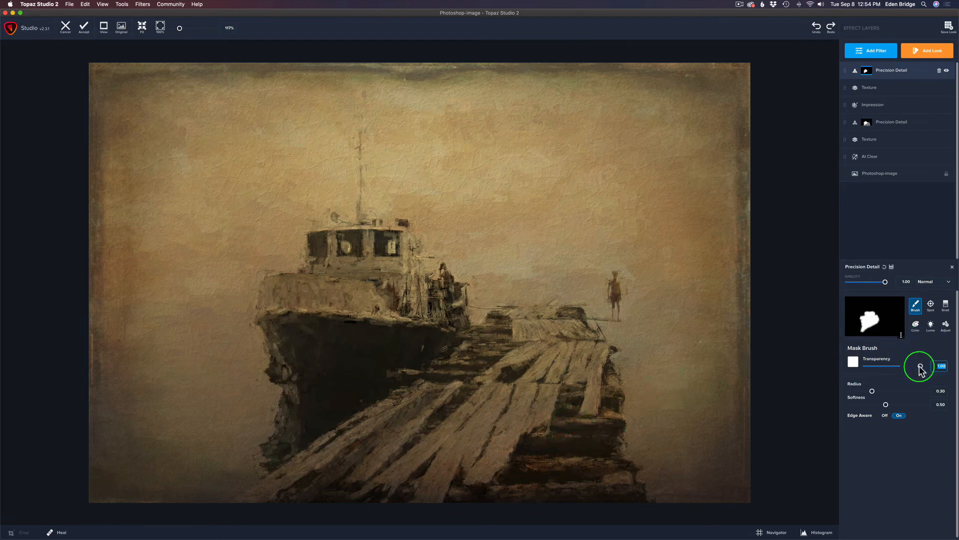
pyautogui.moveTo(920, 366); pyautogui.dragTo(884, 366)
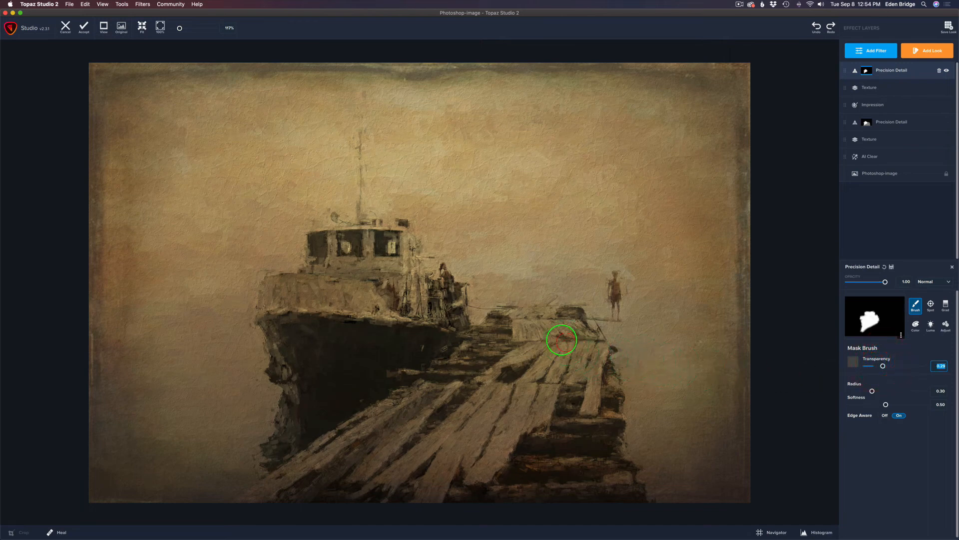
pyautogui.moveTo(498, 325)
pyautogui.mouseDown()
pyautogui.moveTo(582, 334)
pyautogui.moveTo(633, 487)
pyautogui.moveTo(525, 480)
pyautogui.moveTo(267, 492)
pyautogui.moveTo(351, 453)
pyautogui.moveTo(506, 327)
pyautogui.moveTo(388, 464)
pyautogui.moveTo(497, 431)
pyautogui.moveTo(595, 436)
pyautogui.moveTo(525, 451)
pyautogui.moveTo(445, 454)
pyautogui.moveTo(564, 442)
pyautogui.moveTo(577, 357)
pyautogui.moveTo(510, 382)
pyautogui.moveTo(539, 417)
pyautogui.moveTo(571, 320)
pyautogui.moveTo(569, 342)
pyautogui.mouseUp()
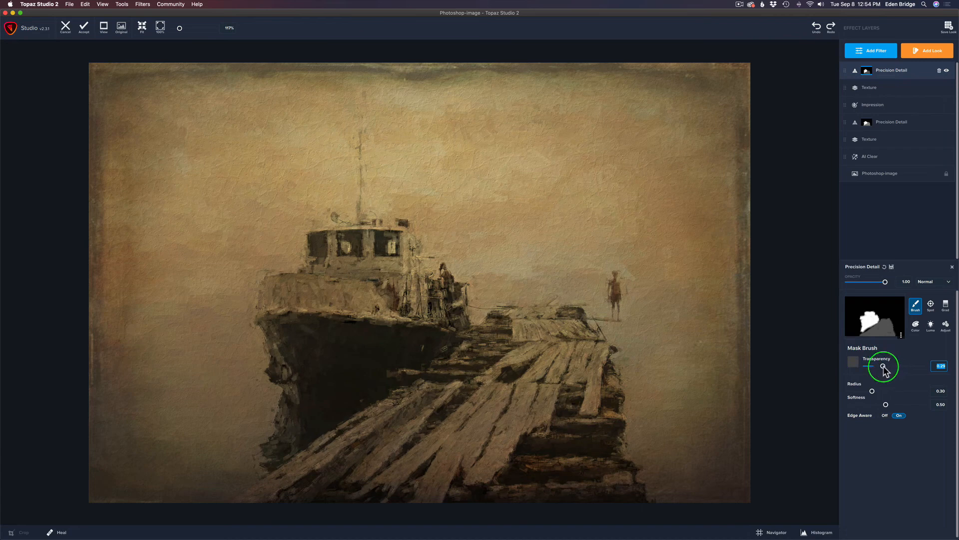
# - Brush the standing figure into the mask with a 0.06 radius and compare the layer hidden and shown
pyautogui.moveTo(872, 391); pyautogui.dragTo(856, 390)
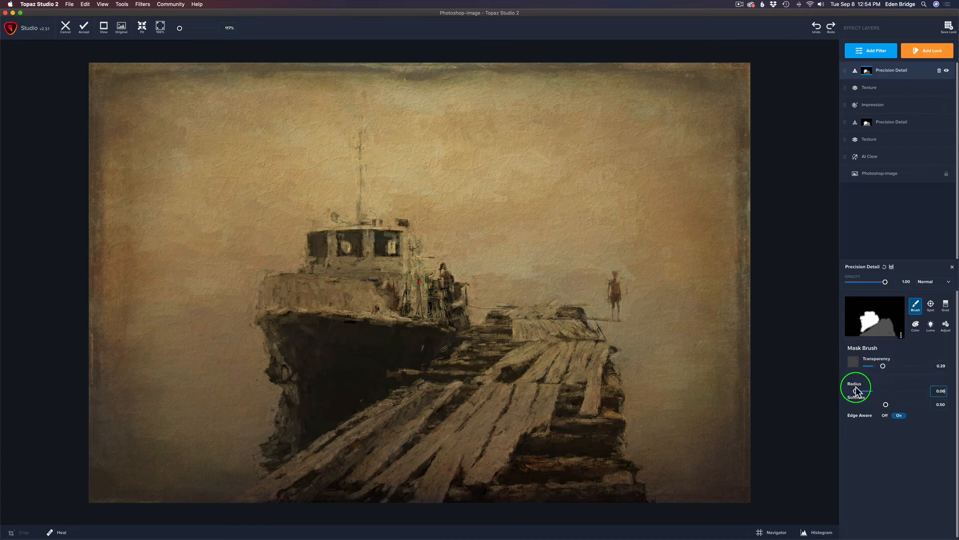
pyautogui.moveTo(616, 278)
pyautogui.mouseDown()
pyautogui.moveTo(618, 318)
pyautogui.moveTo(617, 298)
pyautogui.moveTo(614, 310)
pyautogui.mouseUp()
pyautogui.click(593, 327)
pyautogui.click(947, 71)
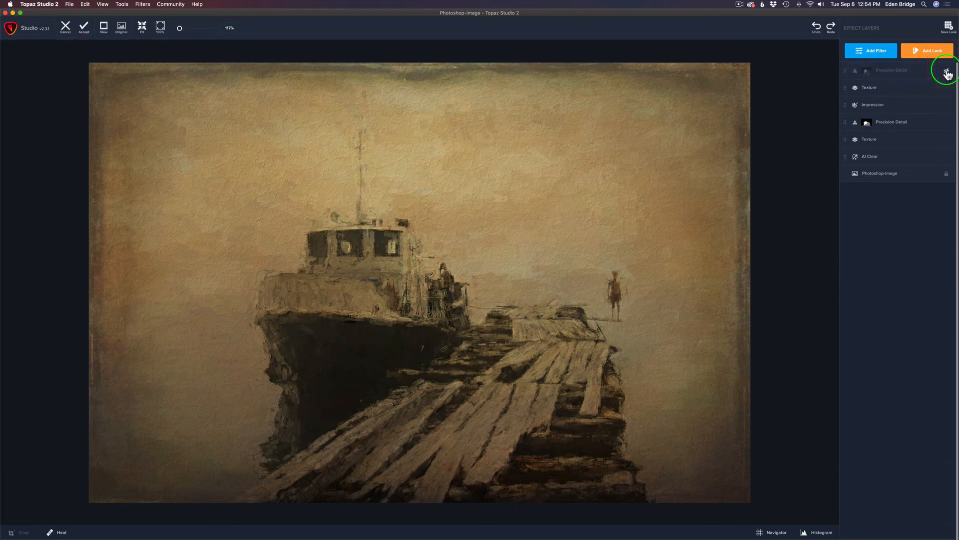
pyautogui.click(947, 71)
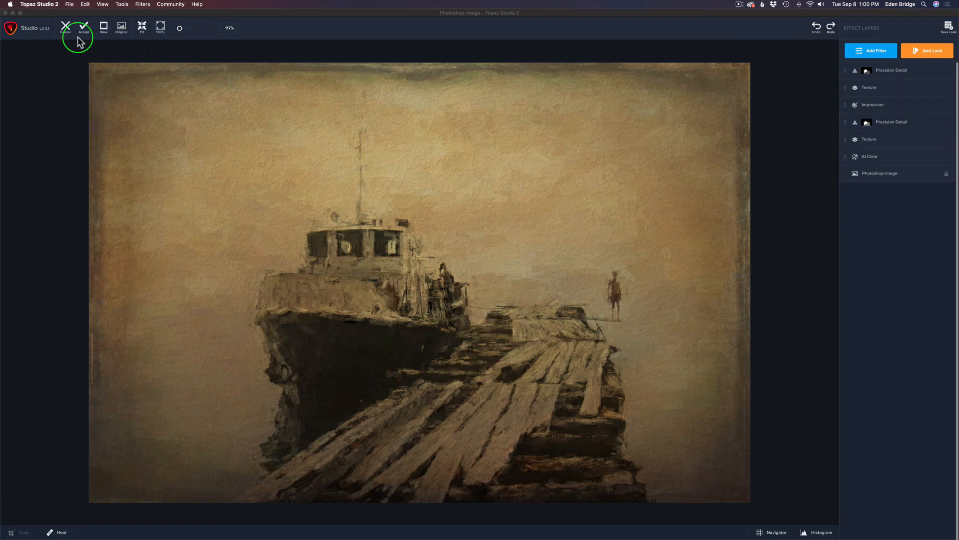
# - Accept the filter stack back into Photoshop and compare the image with the TS2 layer hidden and shown
pyautogui.click(70, 4)
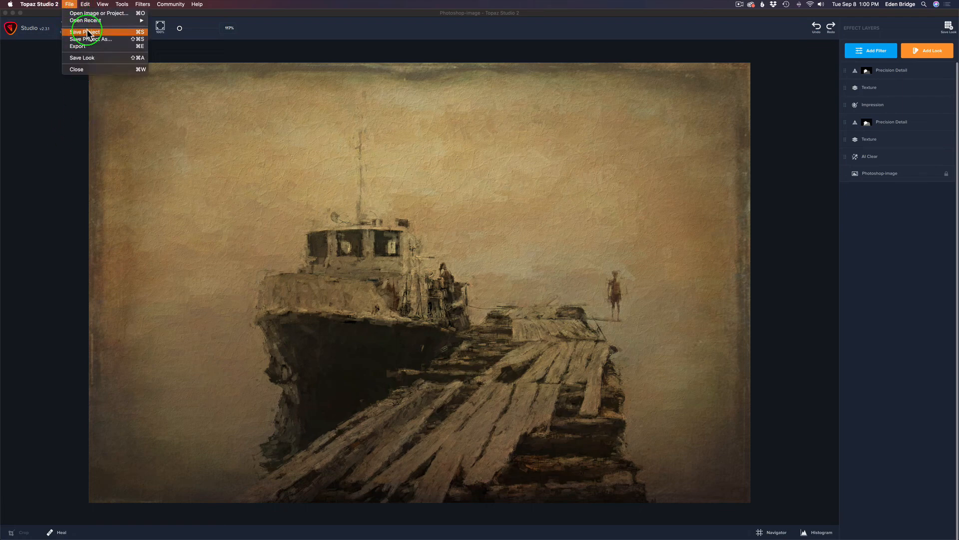
pyautogui.click(36, 140)
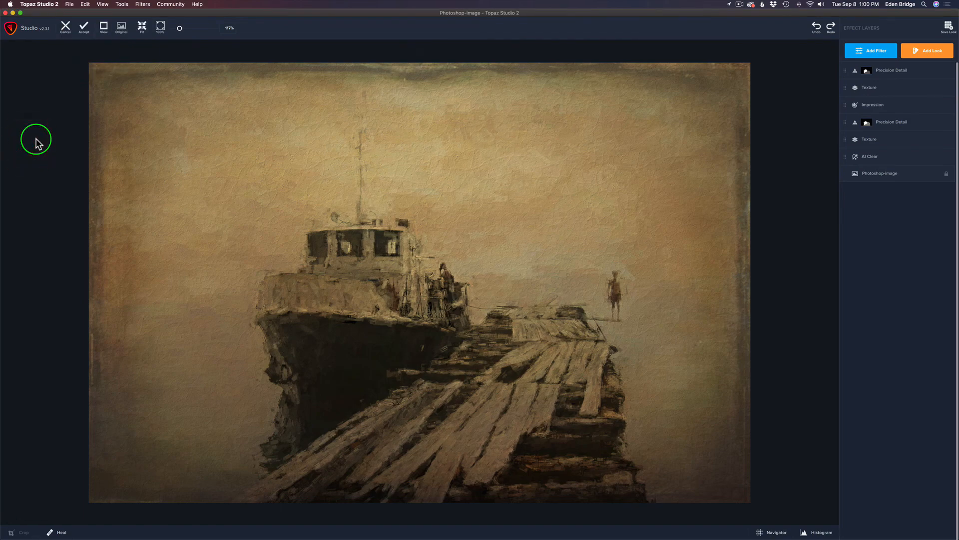
pyautogui.click(84, 27)
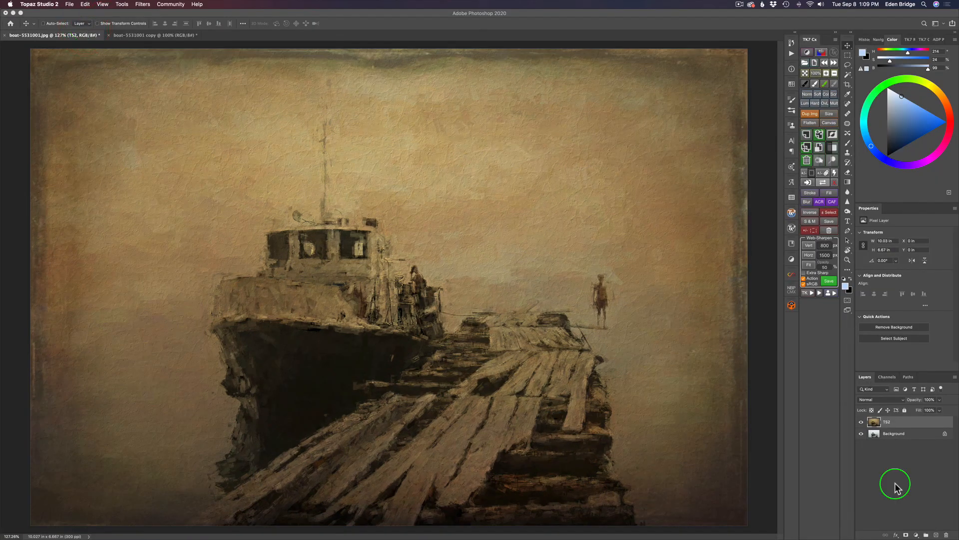
pyautogui.click(861, 424)
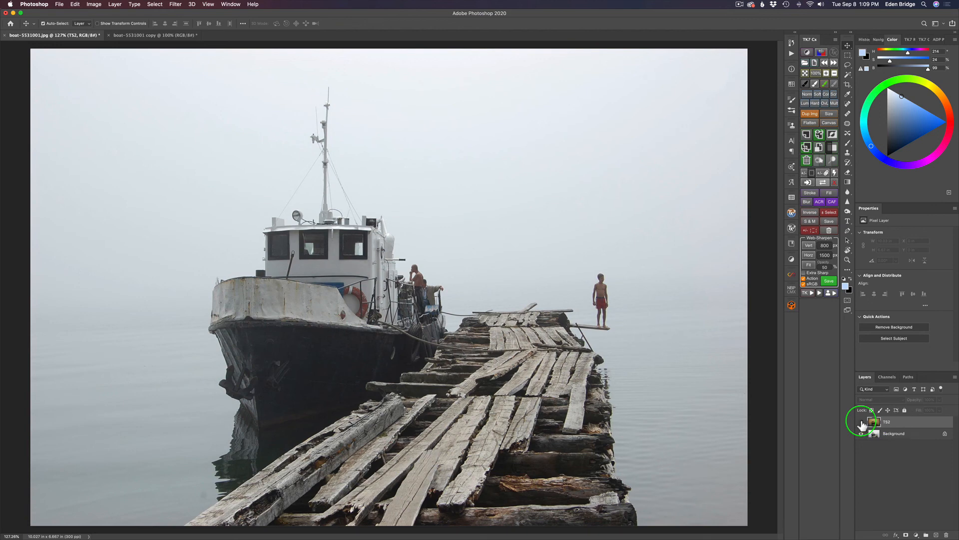
pyautogui.click(861, 425)
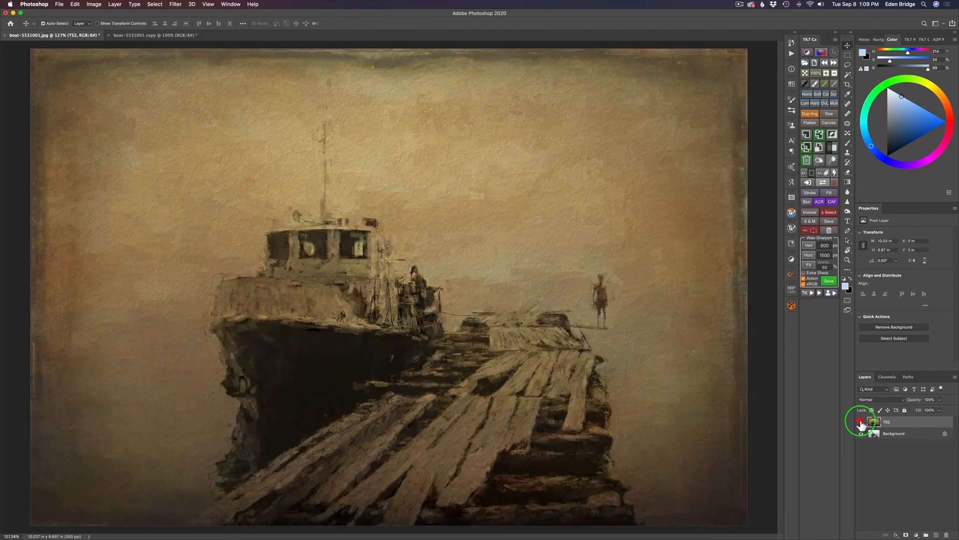